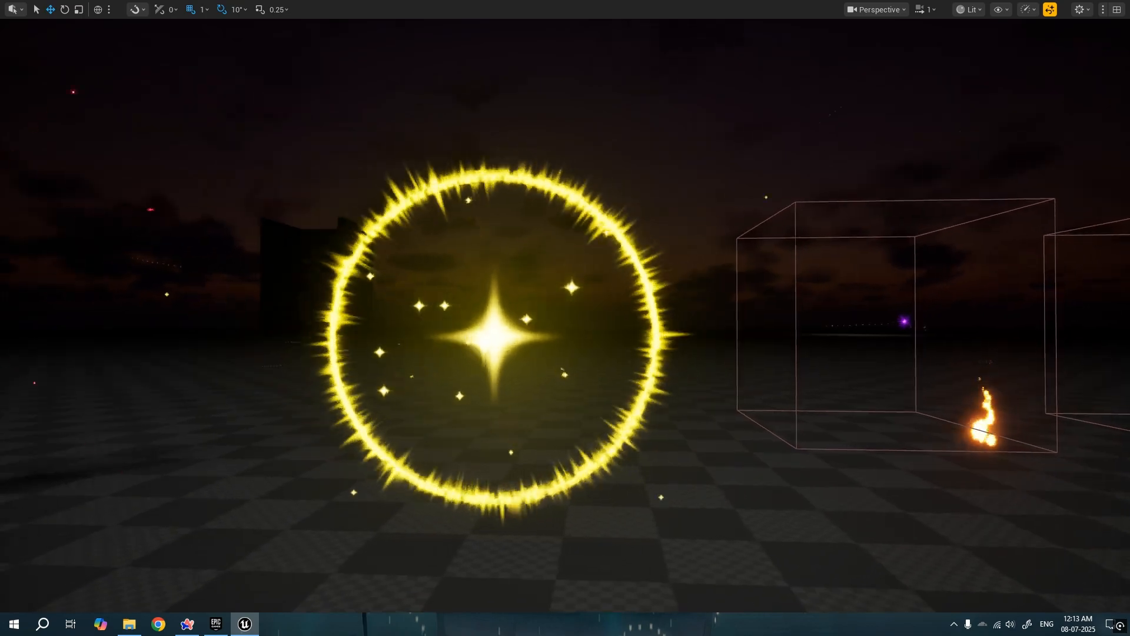
{"action": "key", "text": "s"}
{"action": "key", "text": "w"}
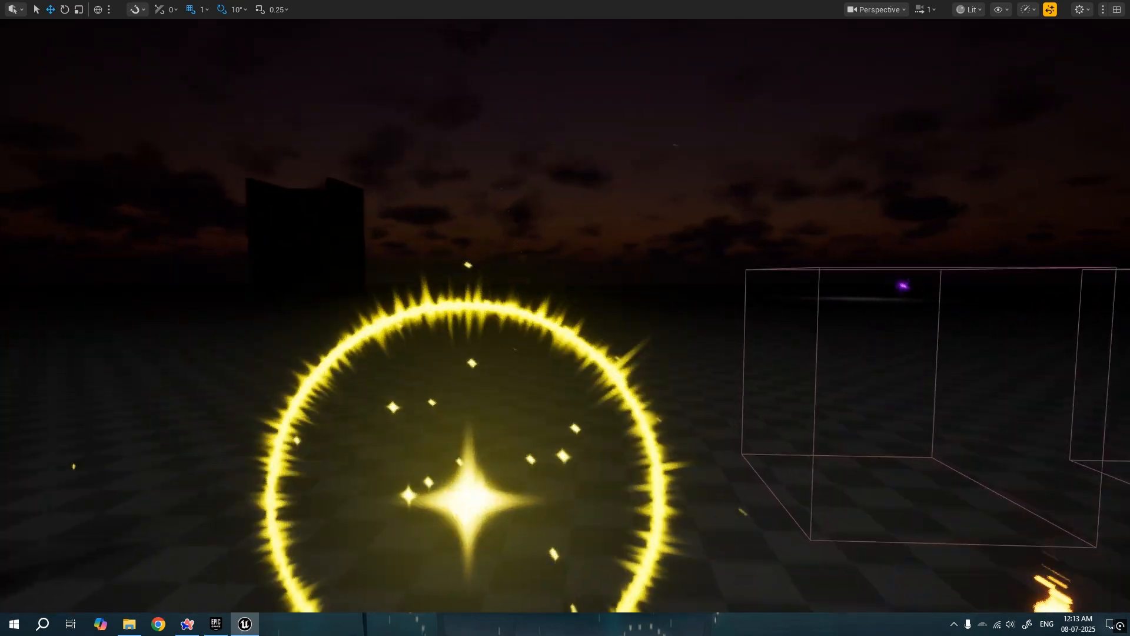
{"action": "key", "text": "s"}
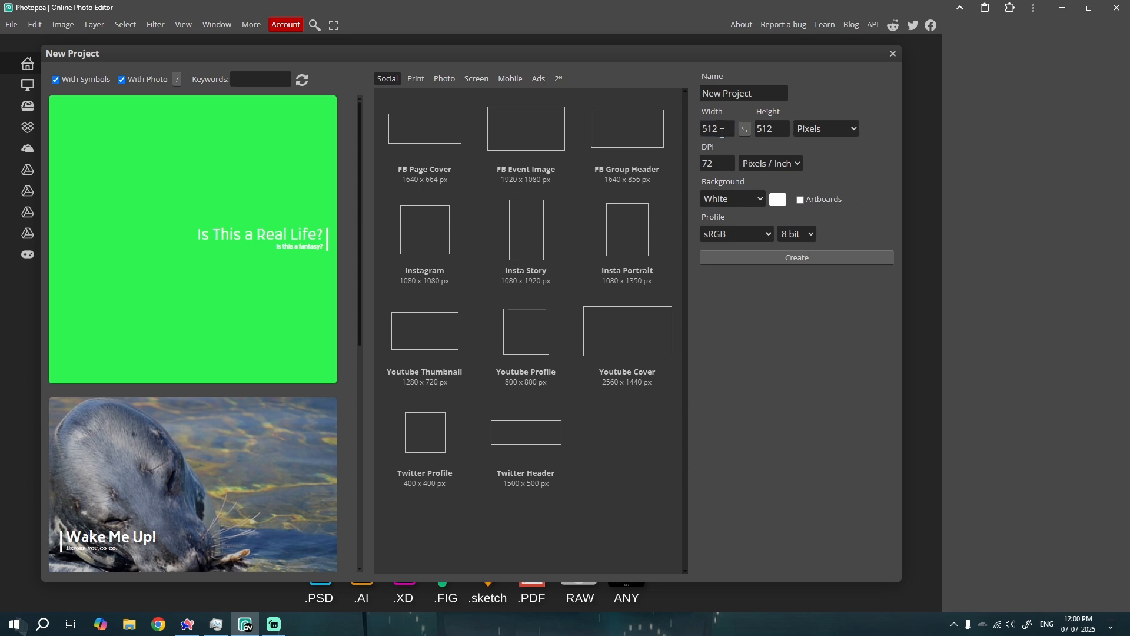
Create a 512 × 512 pixel project with a white background and add an empty layer above it
{"action": "left_click", "coordinate": [789, 259]}
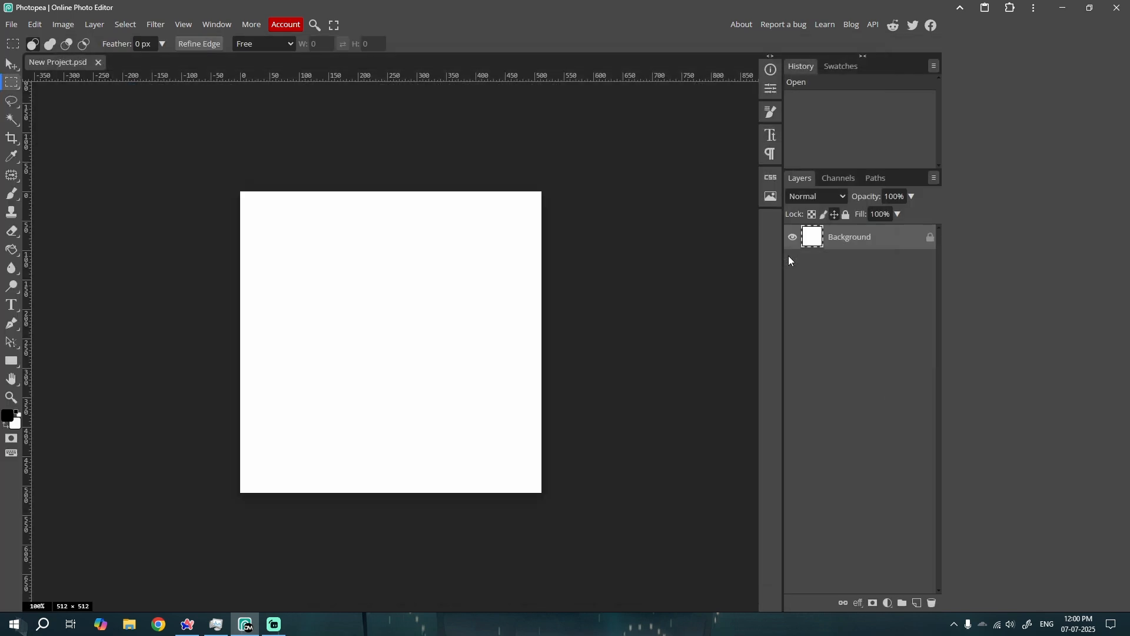
{"action": "left_click_drag", "start_coordinate": [366, 306], "coordinate": [377, 308]}
{"action": "key", "text": "v"}
{"action": "key", "text": "ctrl+d"}
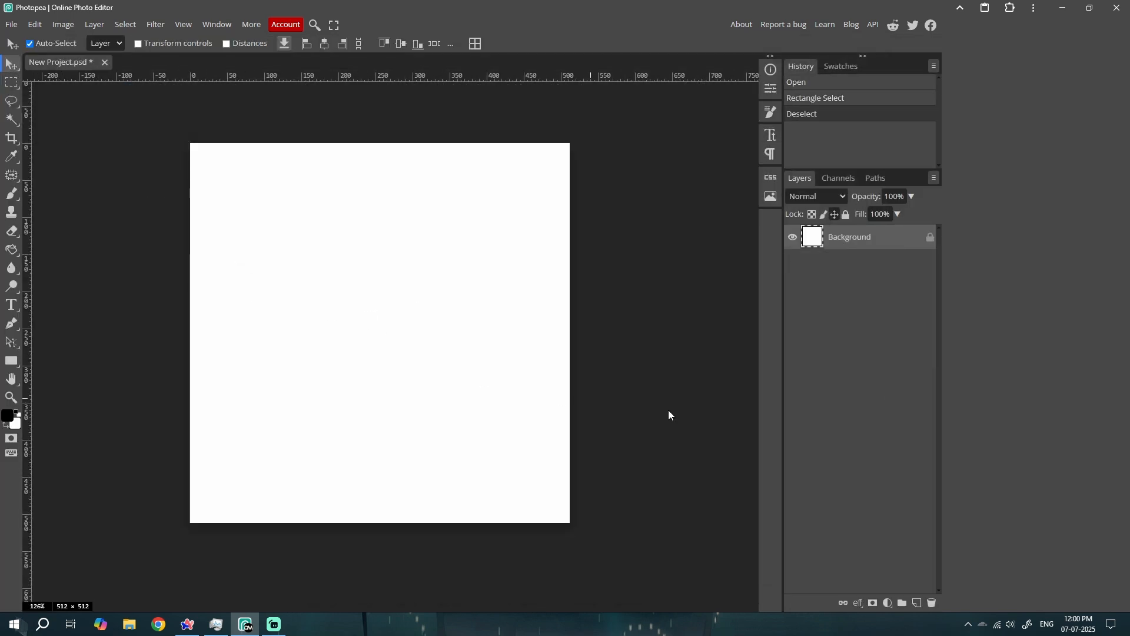
{"action": "left_click", "coordinate": [917, 603]}
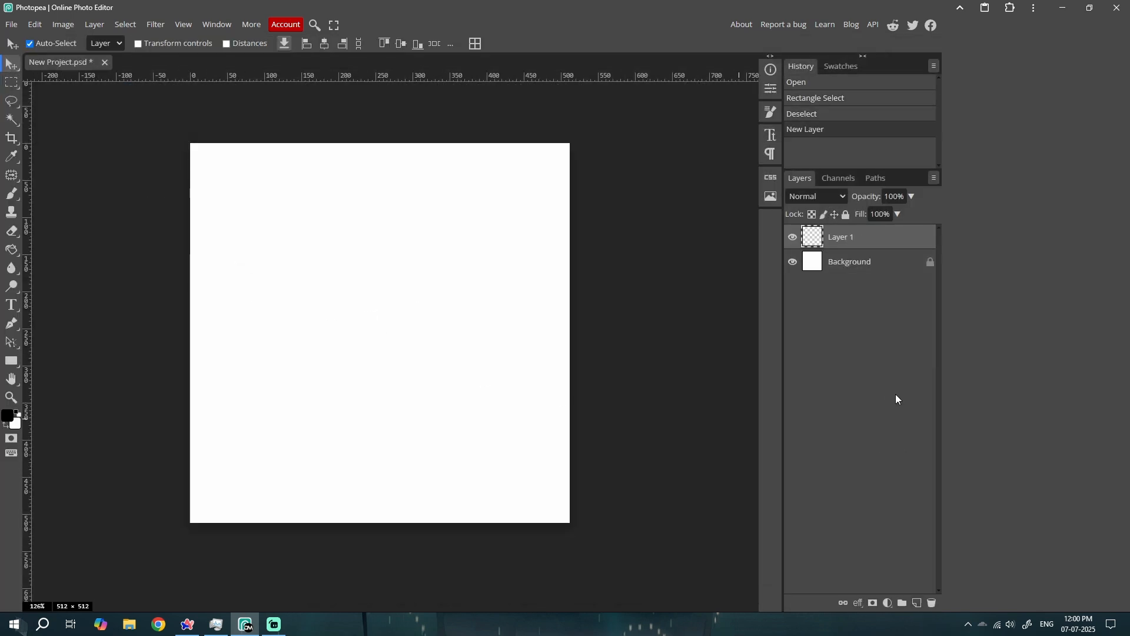
Unlock the Background layer
{"action": "left_click", "coordinate": [11, 82]}
{"action": "double_click", "coordinate": [865, 261]}
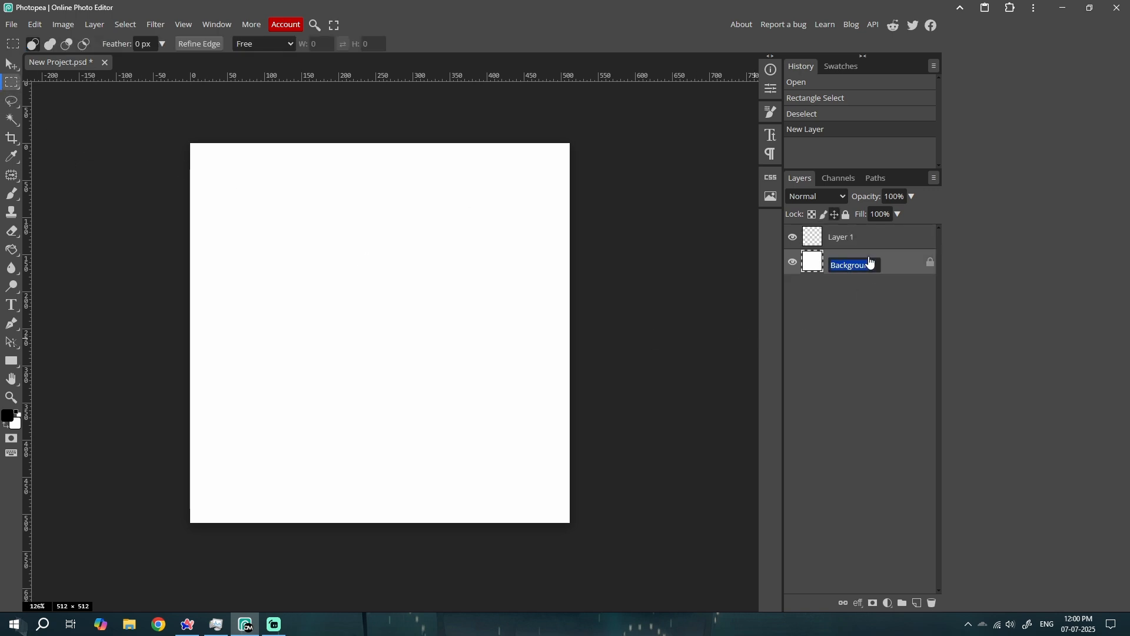
{"action": "left_click", "coordinate": [929, 262]}
Place a vertical guide at the horizontal centre of the canvas, using the Background layer's transform box for snapping
{"action": "key", "text": "ctrl+t"}
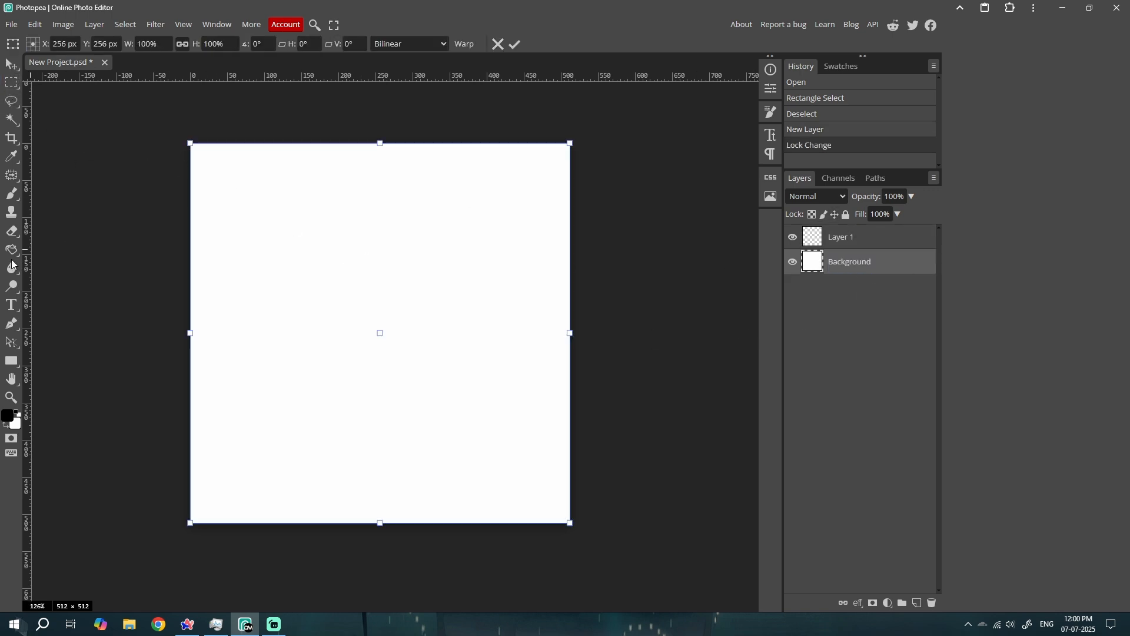
{"action": "left_click", "coordinate": [183, 24]}
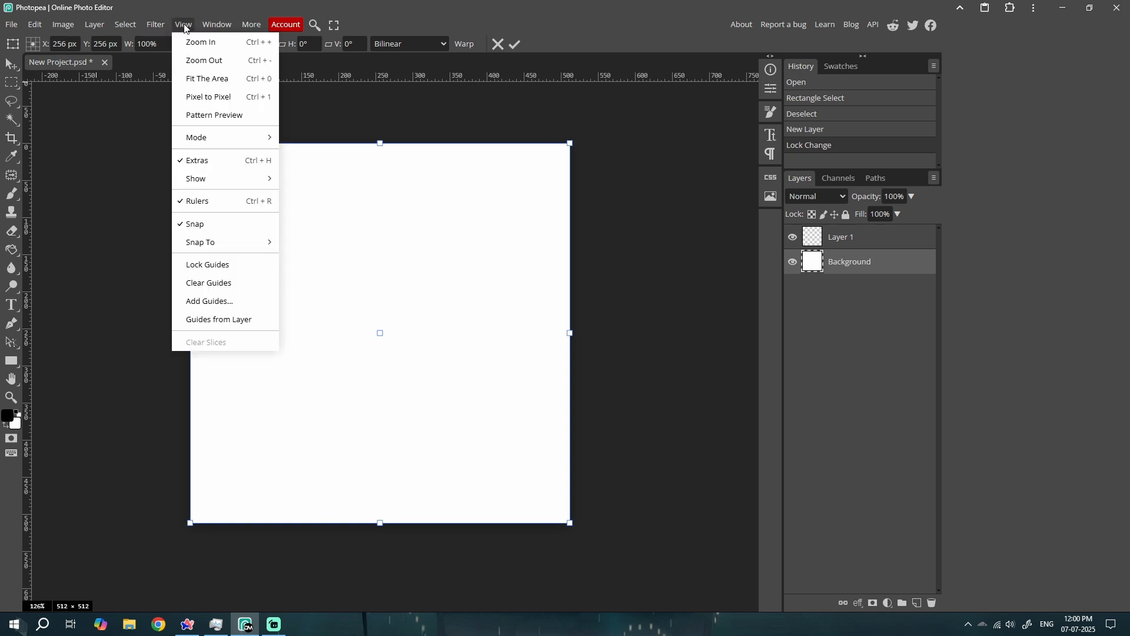
{"action": "left_click_drag", "start_coordinate": [27, 221], "coordinate": [337, 252]}
{"action": "left_click", "coordinate": [11, 69]}
{"action": "scroll", "coordinate": [326, 273], "scroll_direction": "up", "scroll_amount": 2}
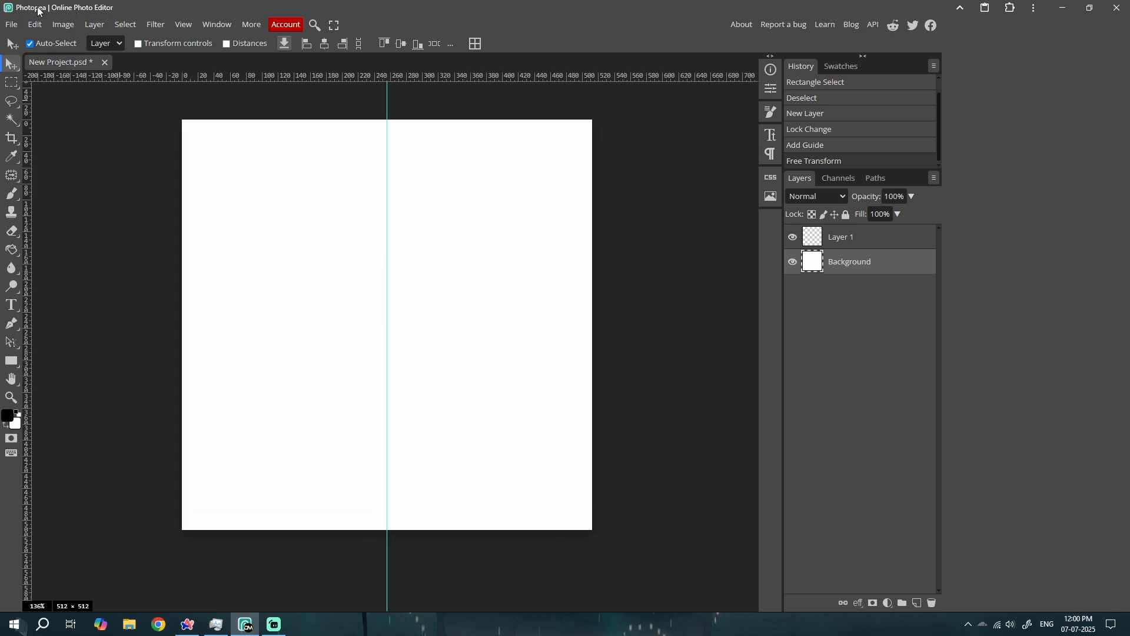
{"action": "left_click_drag", "start_coordinate": [244, 199], "coordinate": [255, 200]}
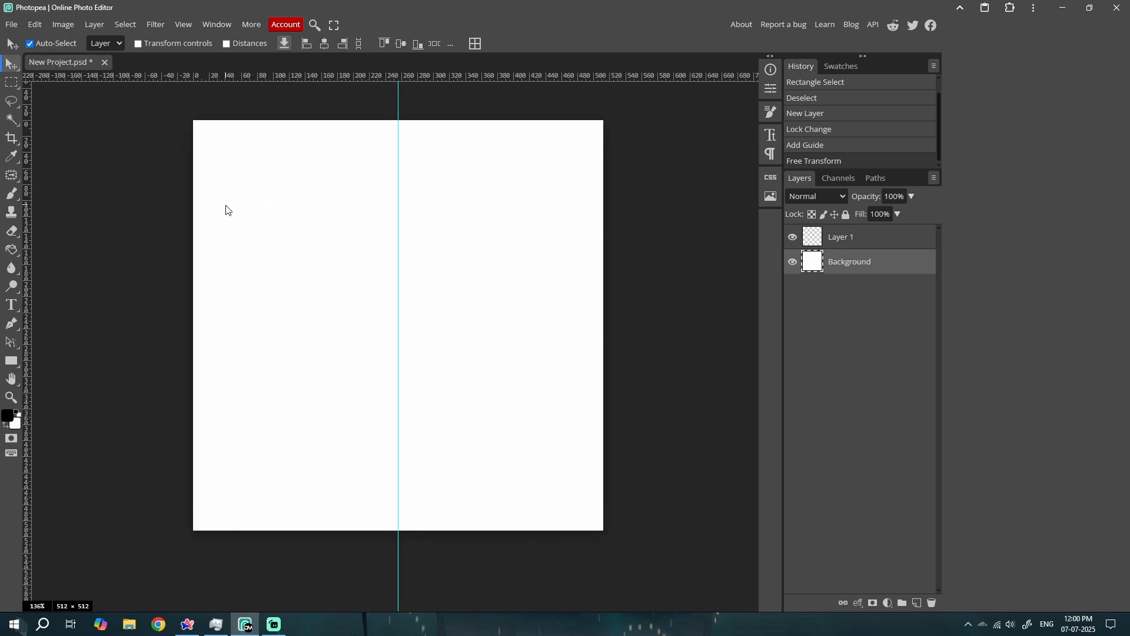
Fill the left half of Layer 1 with black up to the guide, and hide the guide
{"action": "left_click", "coordinate": [865, 238]}
{"action": "left_click", "coordinate": [11, 83]}
{"action": "left_click_drag", "start_coordinate": [194, 120], "coordinate": [396, 555]}
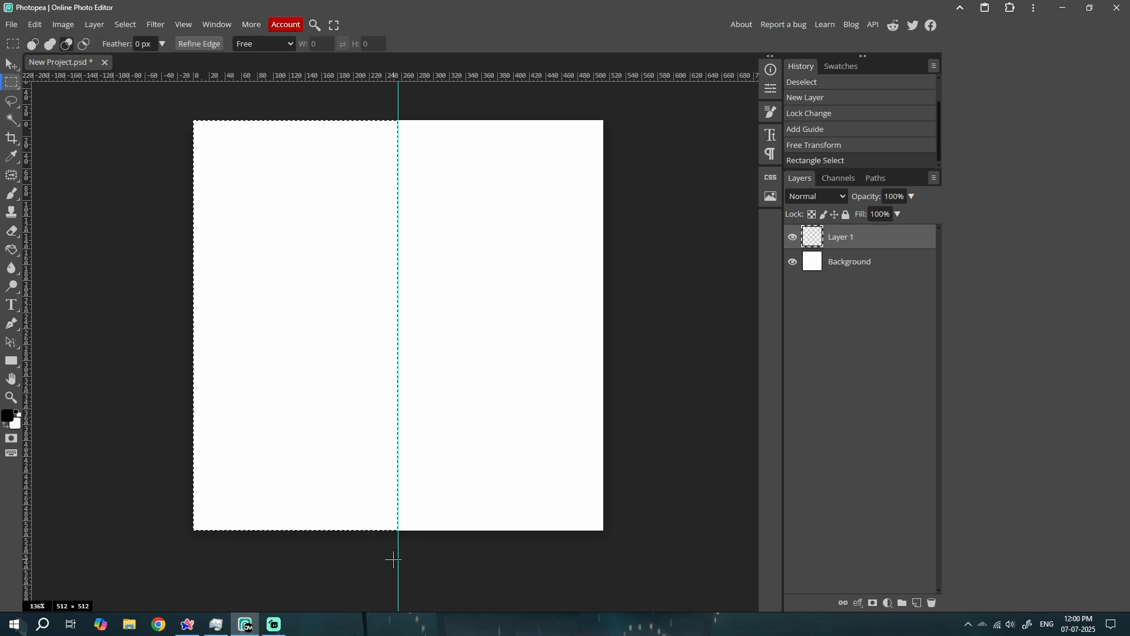
{"action": "key", "text": "alt+BackSpace"}
{"action": "key", "text": "ctrl+d"}
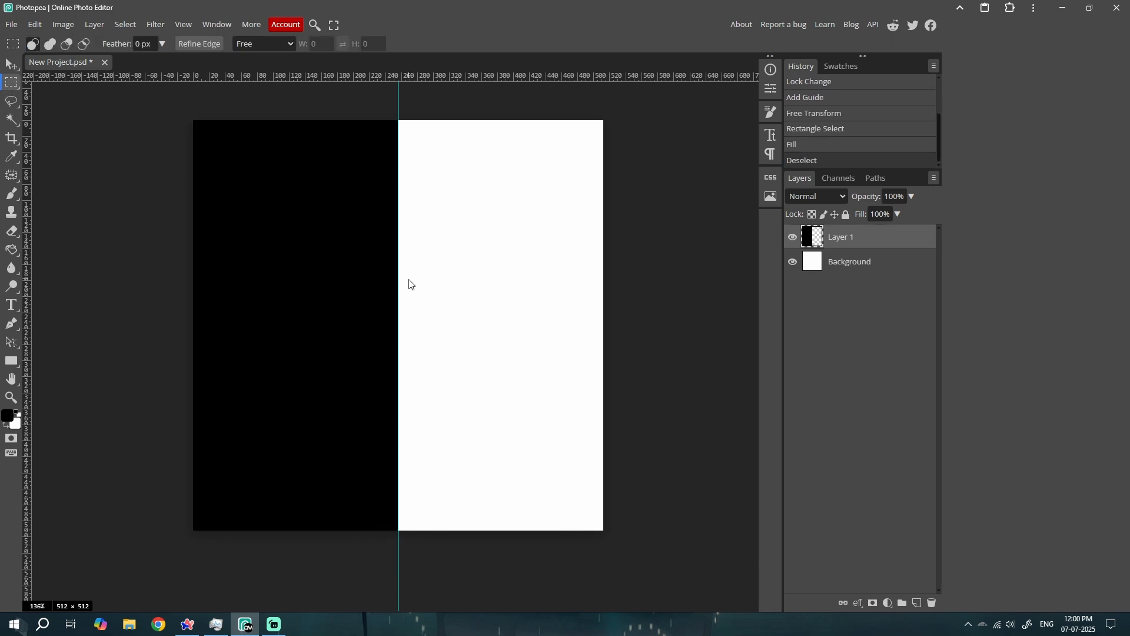
{"action": "key", "text": "ctrl+h"}
{"action": "key", "text": "ctrl+h"}
{"action": "key", "text": "ctrl+h"}
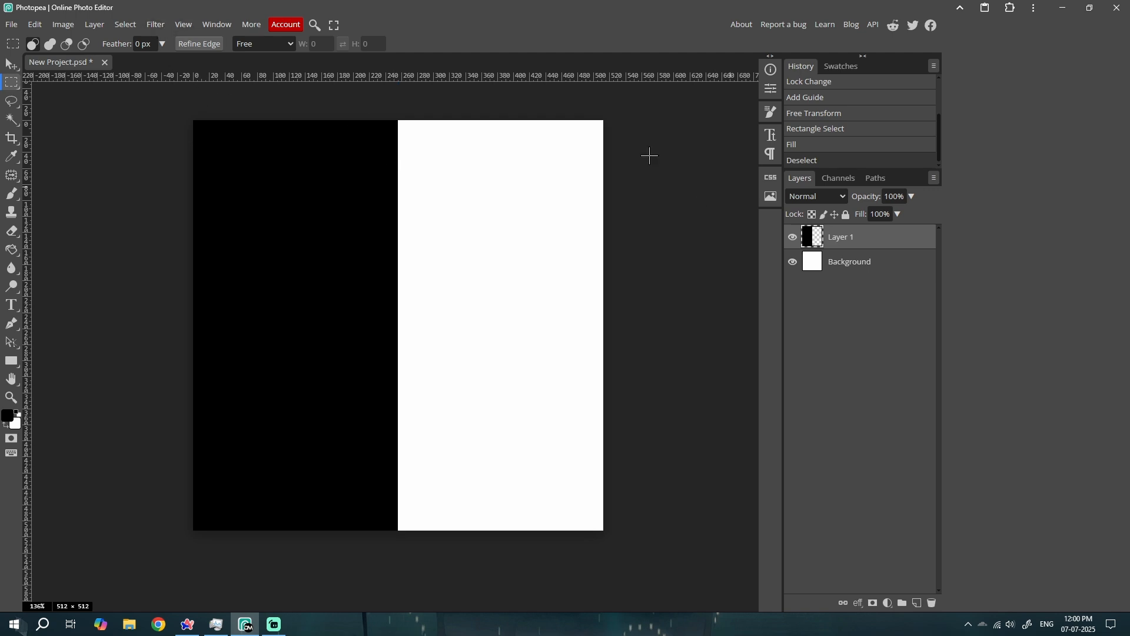
Apply the Wind filter to Layer 1 with the Wind technique and direction From the Right
{"action": "left_click", "coordinate": [156, 24]}
{"action": "mouse_move", "coordinate": [188, 228]}
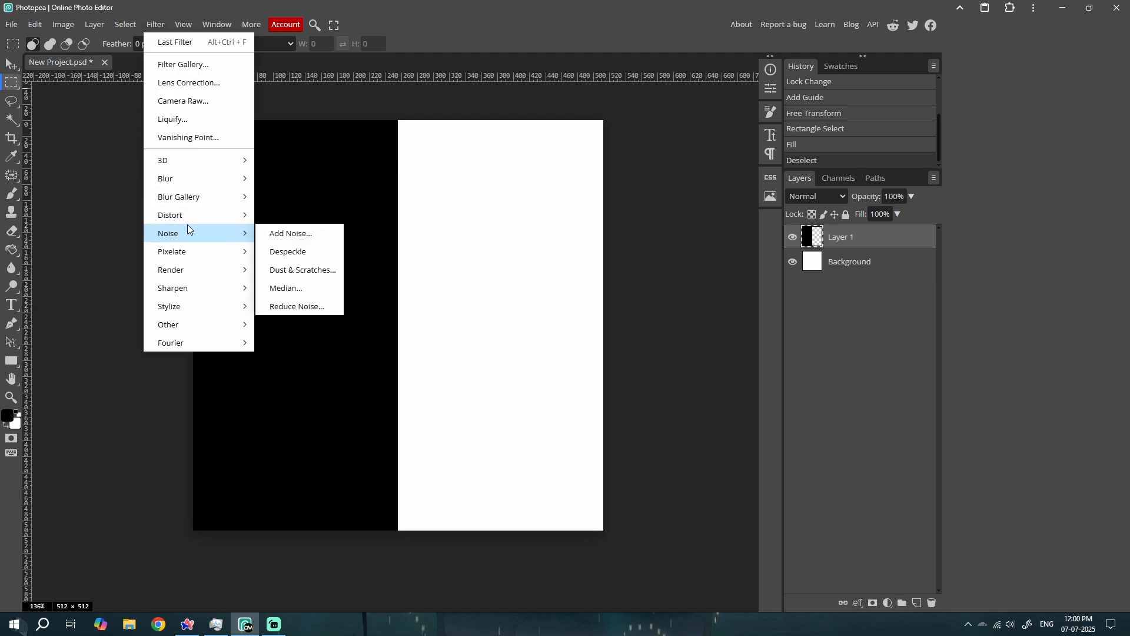
{"action": "mouse_move", "coordinate": [177, 271]}
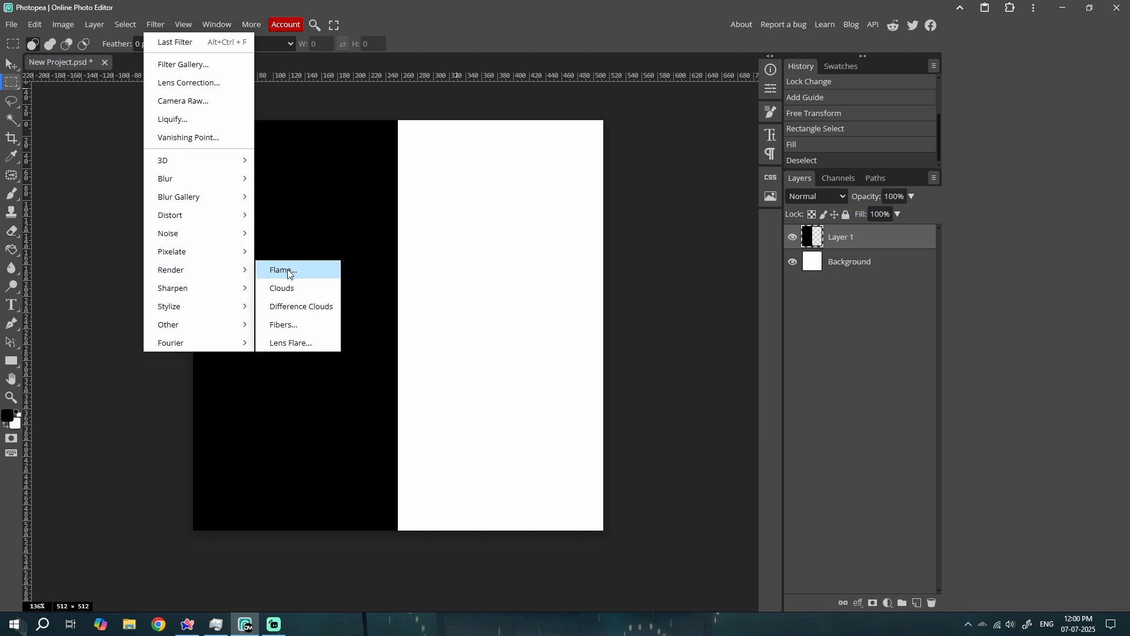
{"action": "mouse_move", "coordinate": [195, 303]}
{"action": "left_click", "coordinate": [282, 416]}
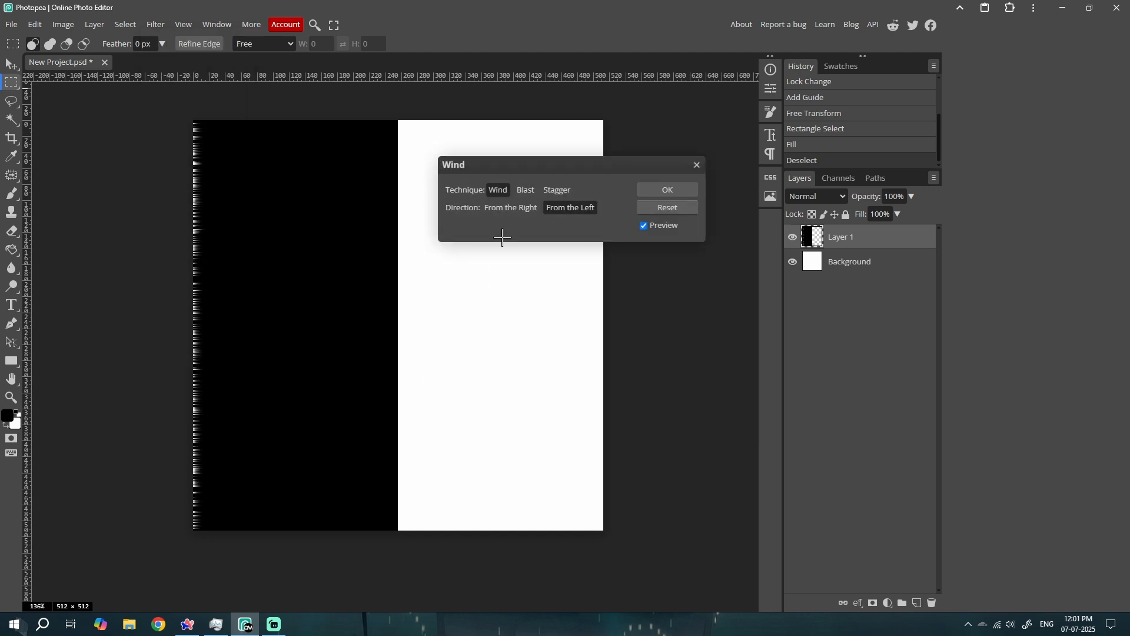
{"action": "left_click", "coordinate": [503, 209]}
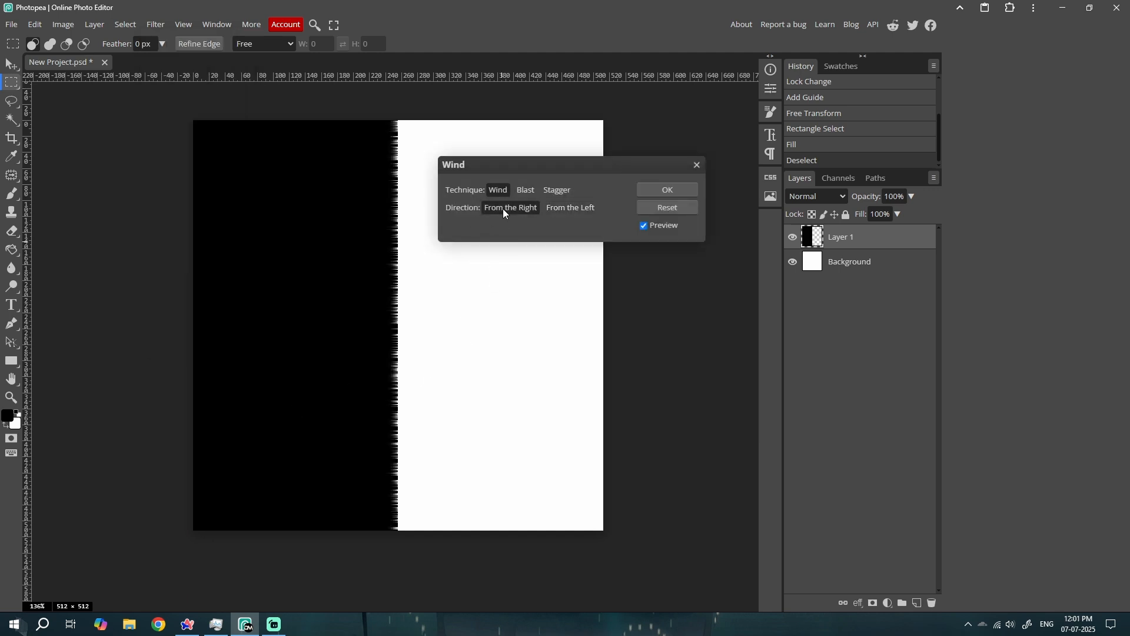
{"action": "left_click", "coordinate": [667, 189]}
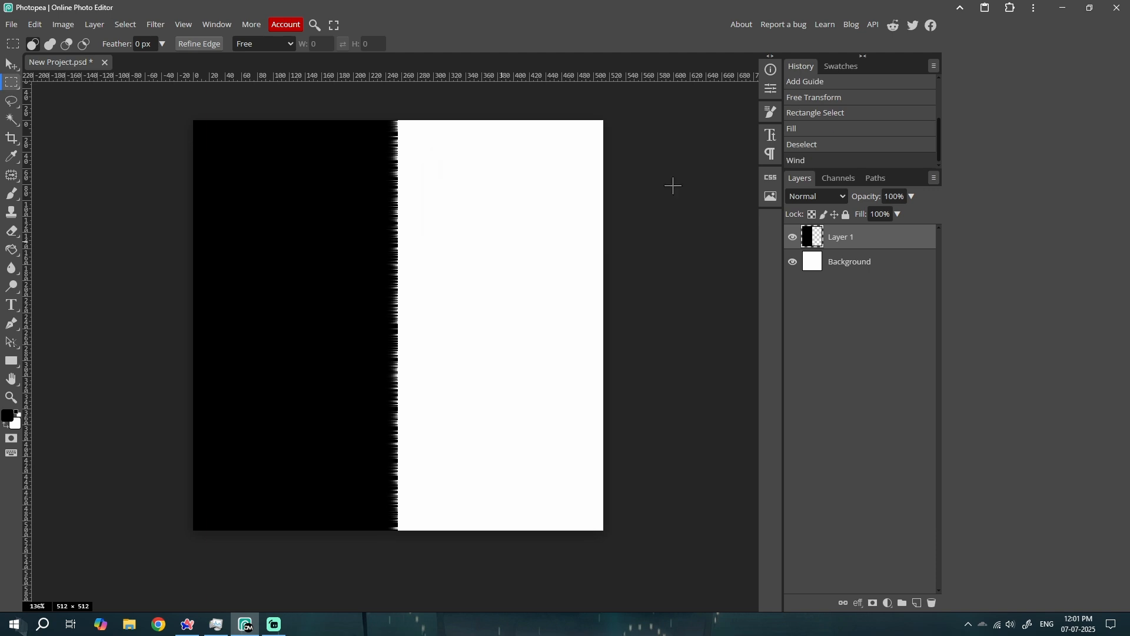
Repeat the last Wind filter on Layer 1 two more times to lengthen the streaks
{"action": "left_click", "coordinate": [162, 26]}
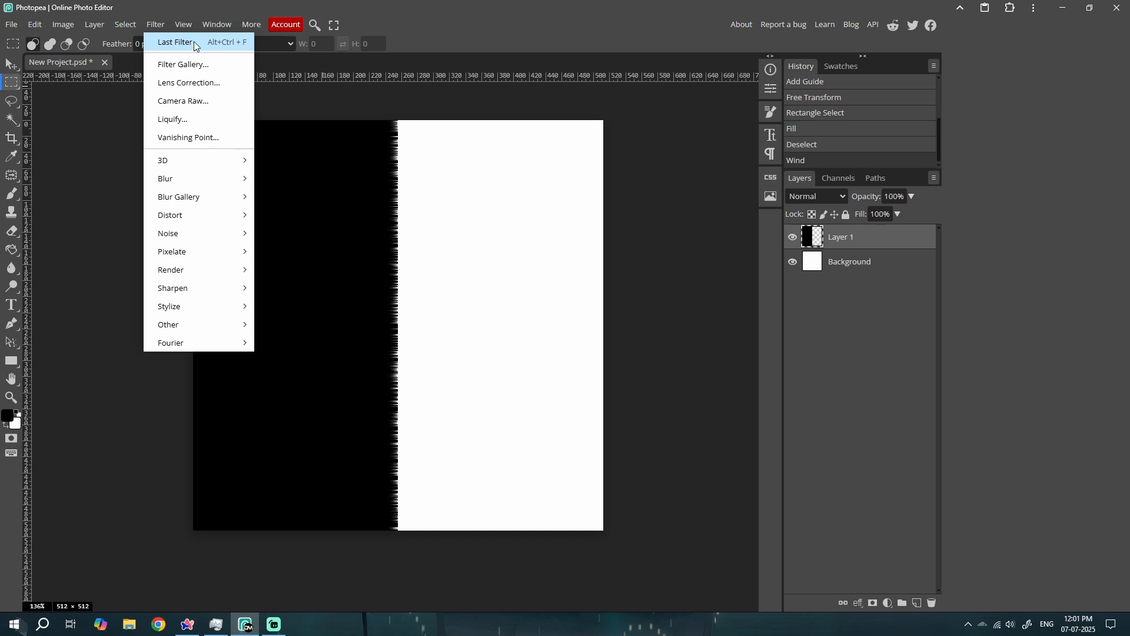
{"action": "left_click", "coordinate": [194, 43]}
{"action": "left_click", "coordinate": [164, 25]}
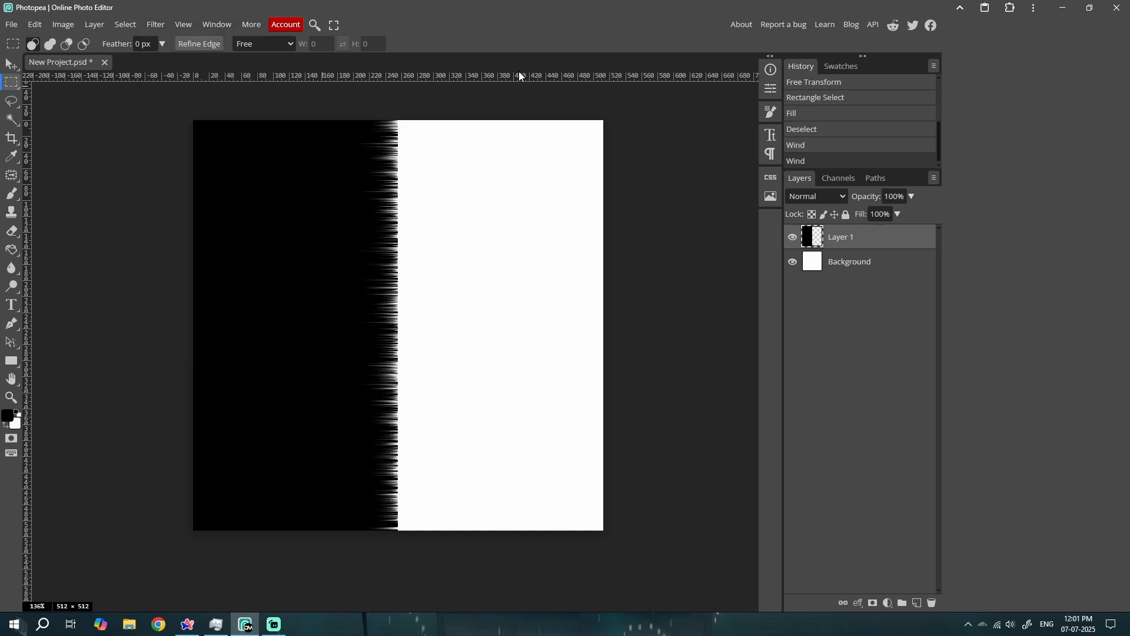
{"action": "key", "text": "ctrl+alt+f"}
{"action": "left_click", "coordinate": [690, 197]}
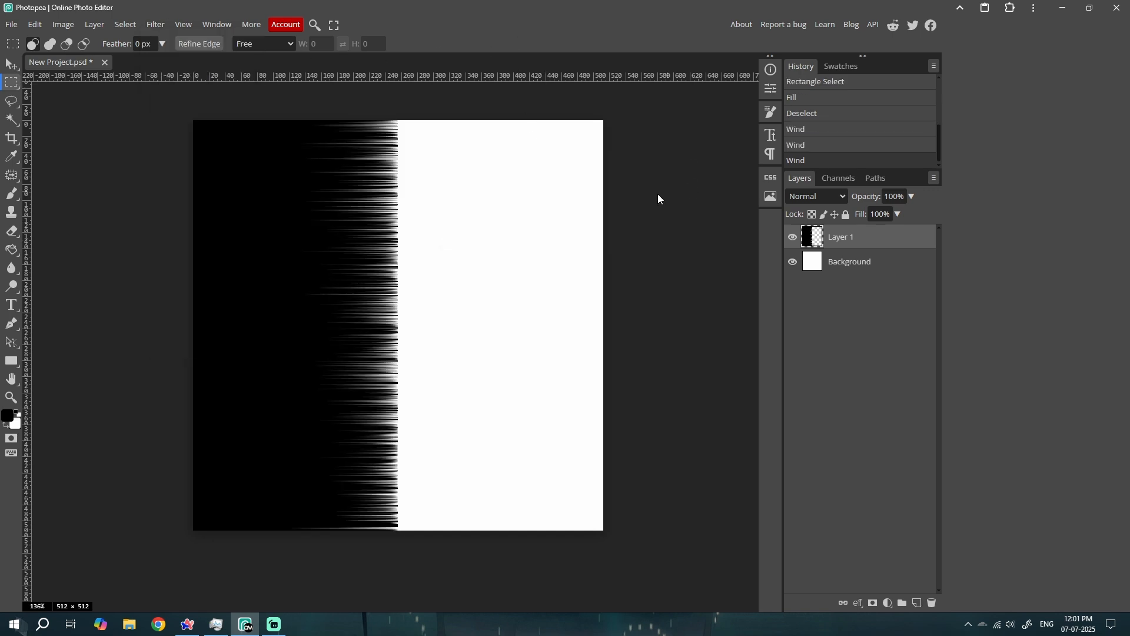
{"action": "key", "text": "ctrl+alt+f"}
{"action": "left_click", "coordinate": [689, 188]}
{"action": "key", "text": "ctrl+z"}
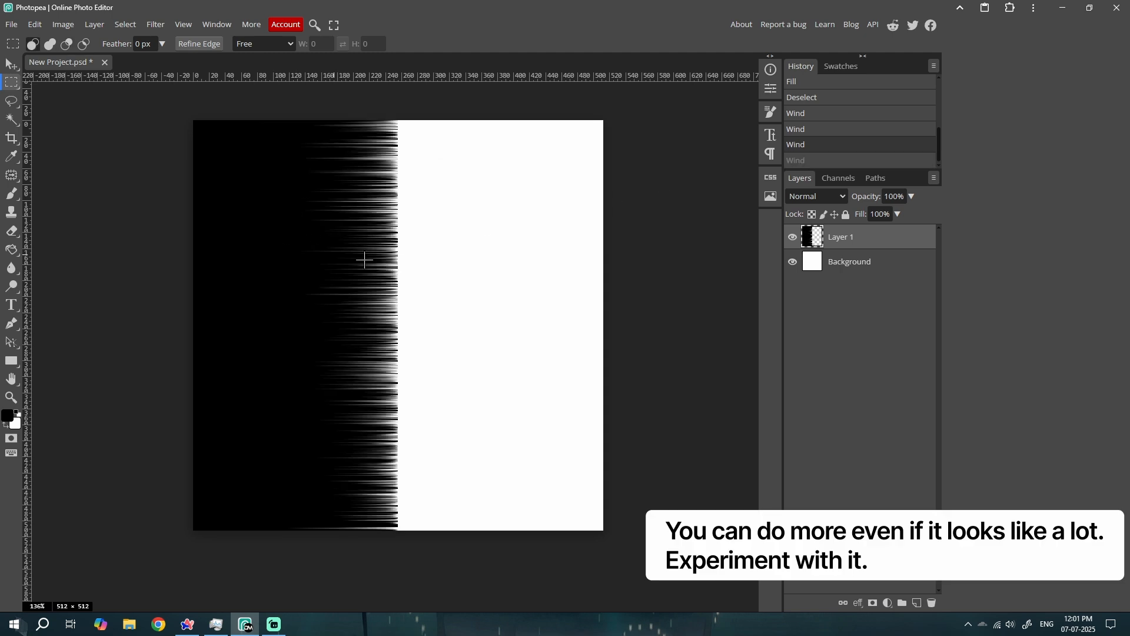
Fill the Background layer with black and invert the colours of Layer 1
{"action": "left_click_drag", "start_coordinate": [340, 237], "coordinate": [354, 228]}
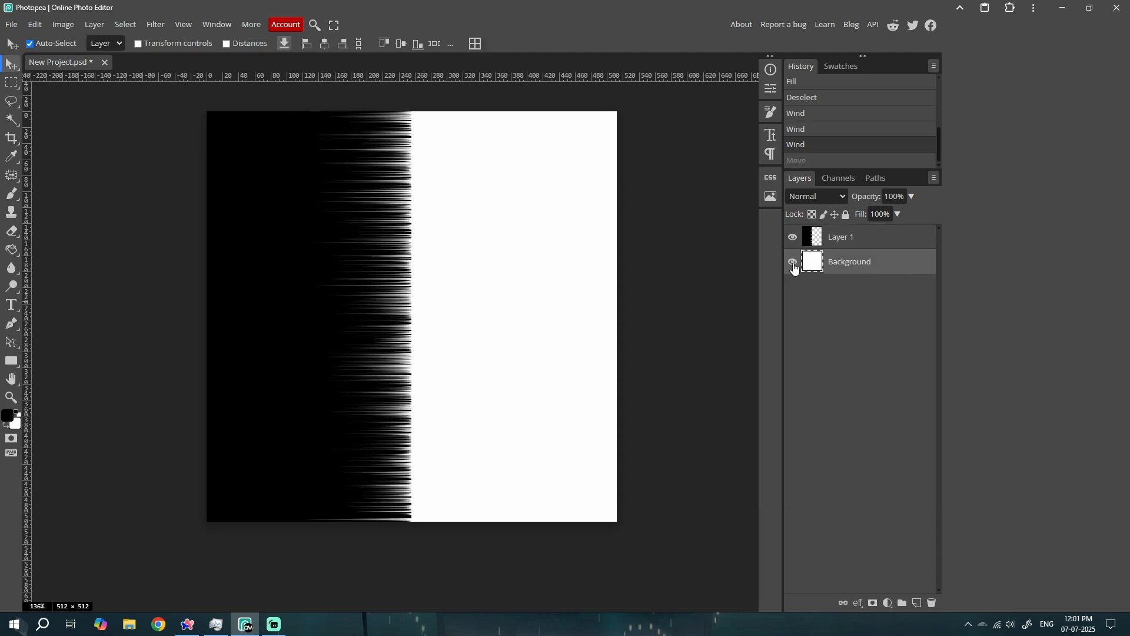
{"action": "key", "text": "alt+BackSpace"}
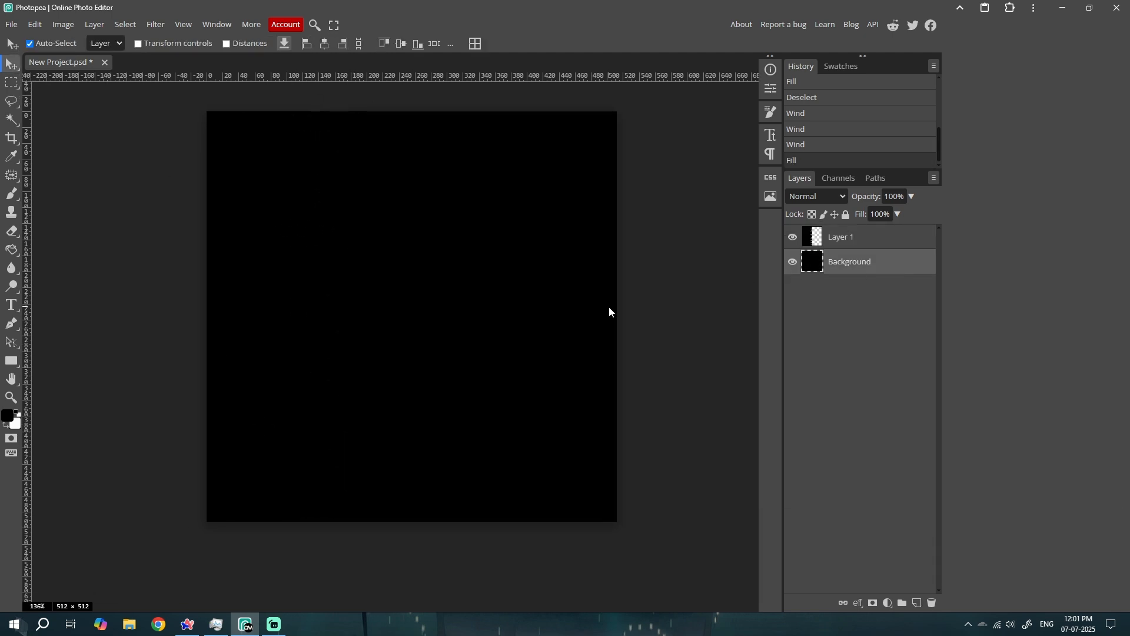
{"action": "left_click", "coordinate": [867, 239]}
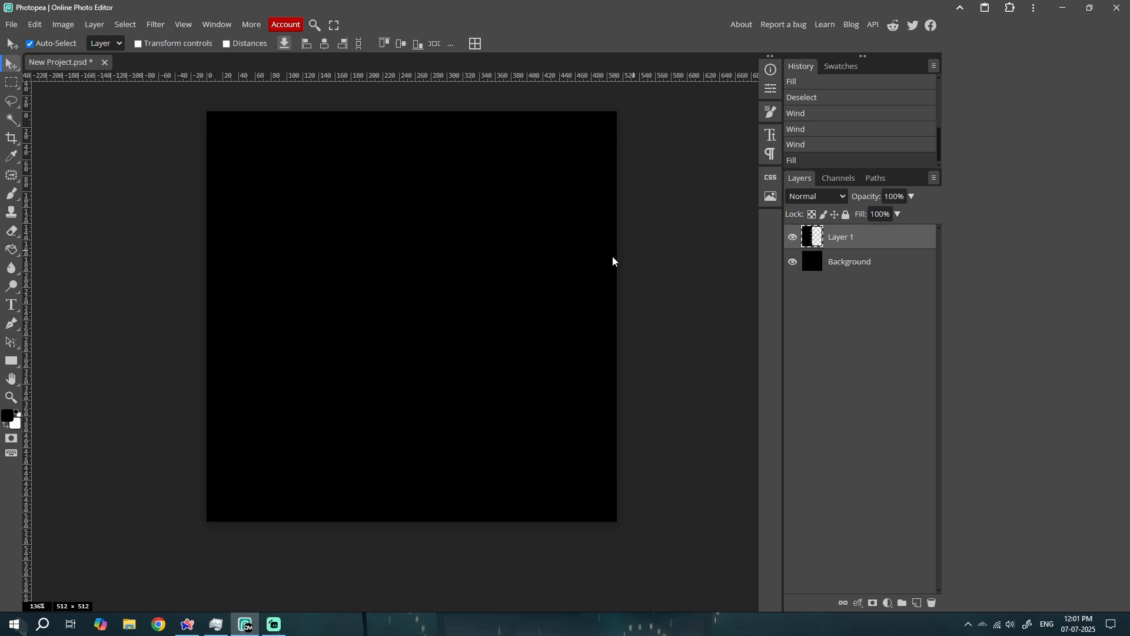
{"action": "key", "text": "ctrl+i"}
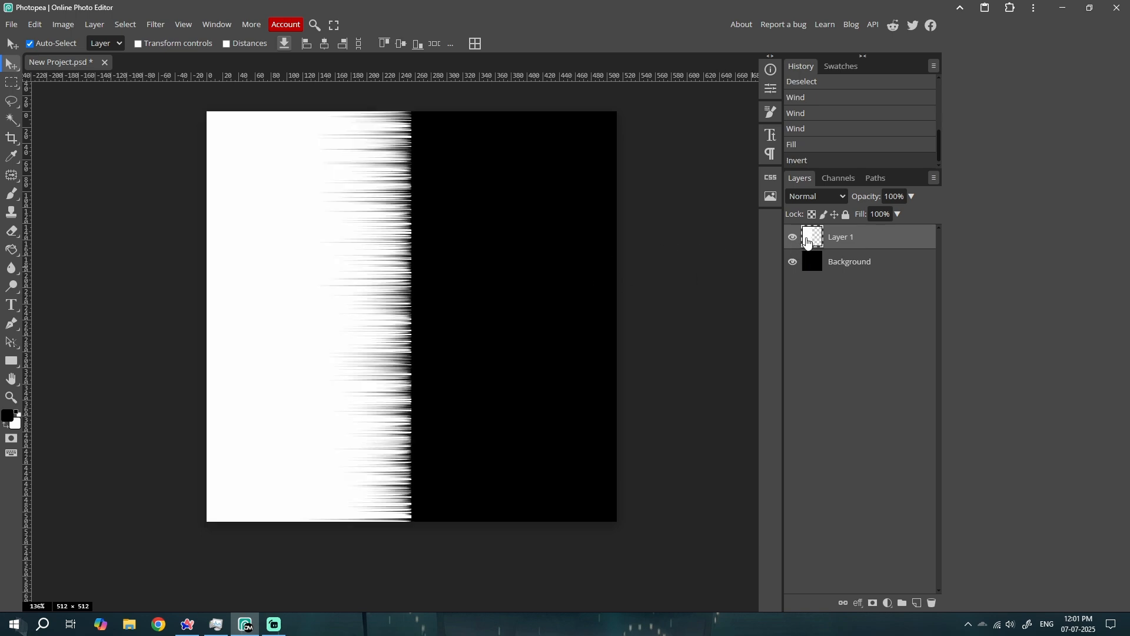
{"action": "left_click", "coordinate": [793, 238]}
{"action": "left_click", "coordinate": [814, 269]}
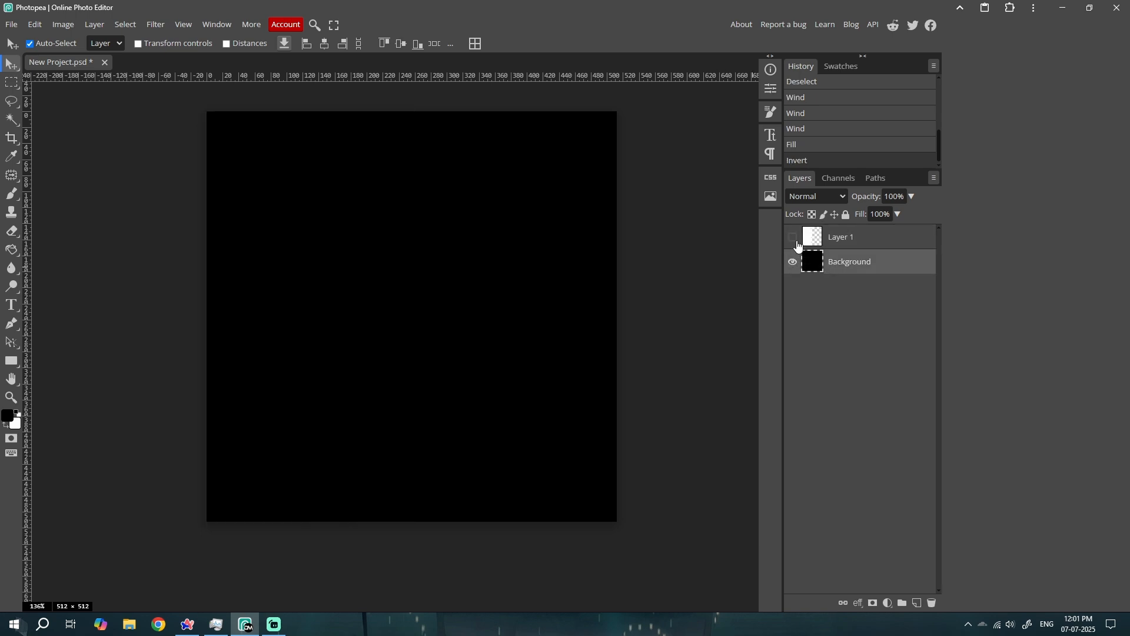
{"action": "left_click", "coordinate": [793, 238]}
{"action": "left_click", "coordinate": [819, 242]}
{"action": "key", "text": "ctrl+i"}
{"action": "key", "text": "ctrl+i"}
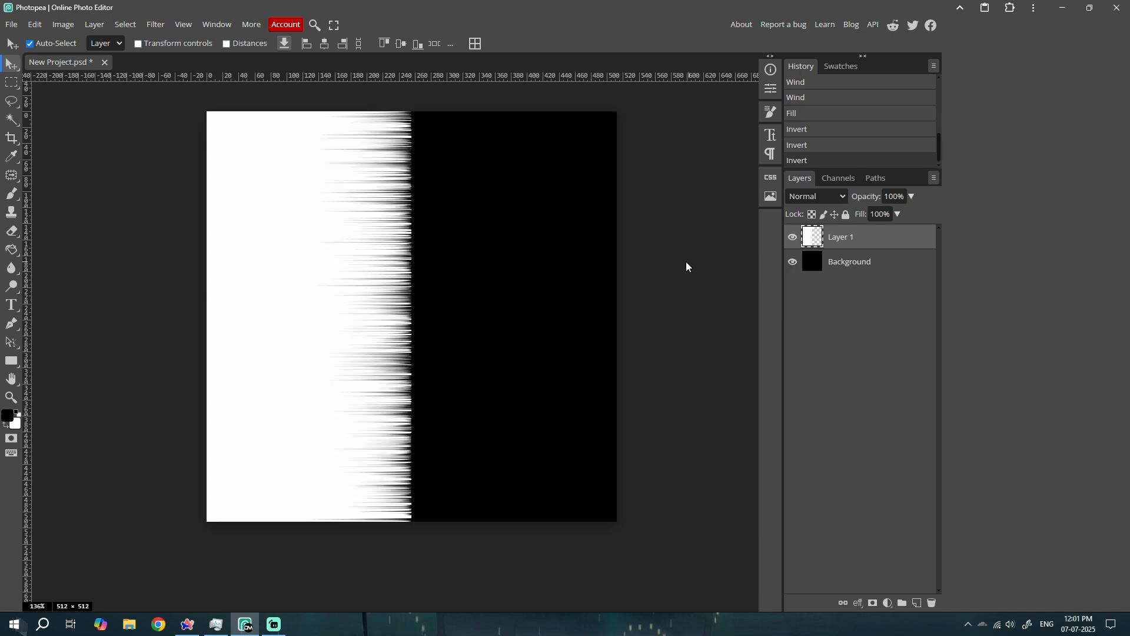
{"action": "key", "text": "ctrl+i"}
{"action": "key", "text": "ctrl+i"}
{"action": "mouse_move", "coordinate": [469, 356]}
{"action": "left_mouse_down"}
{"action": "mouse_move", "coordinate": [465, 326]}
{"action": "mouse_move", "coordinate": [471, 340]}
{"action": "left_mouse_up"}
{"action": "key", "text": "ctrl+z"}
Rotate Layer 1 by 90° and move it to the upper half of the canvas
{"action": "left_click", "coordinate": [859, 241]}
{"action": "key", "text": "ctrl+alt+t"}
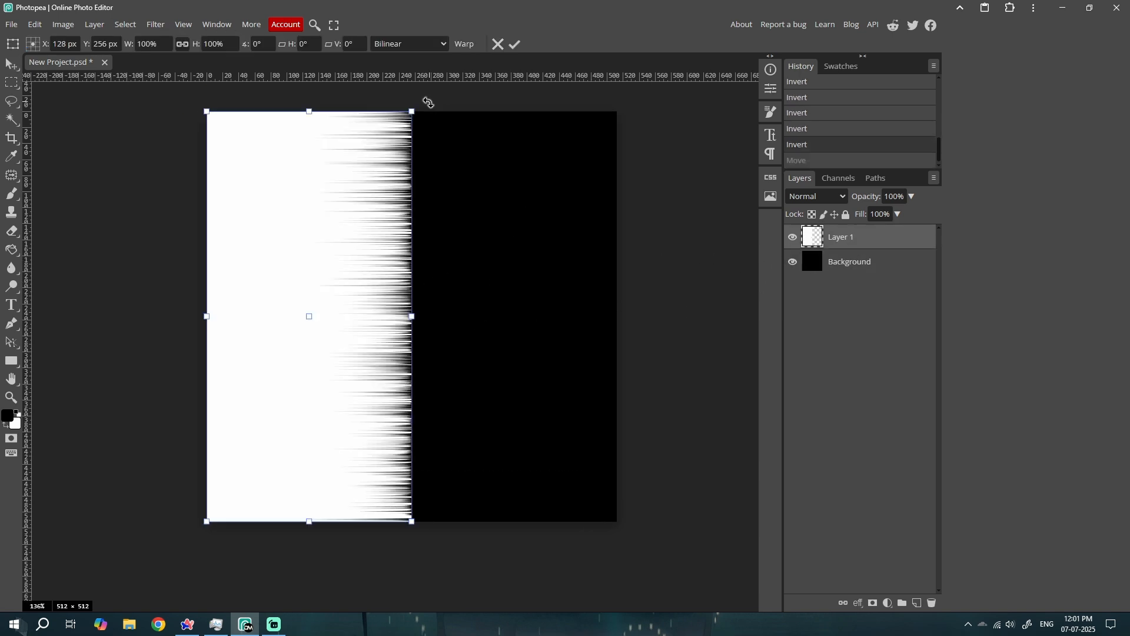
{"action": "left_click_drag", "start_coordinate": [419, 106], "coordinate": [598, 461]}
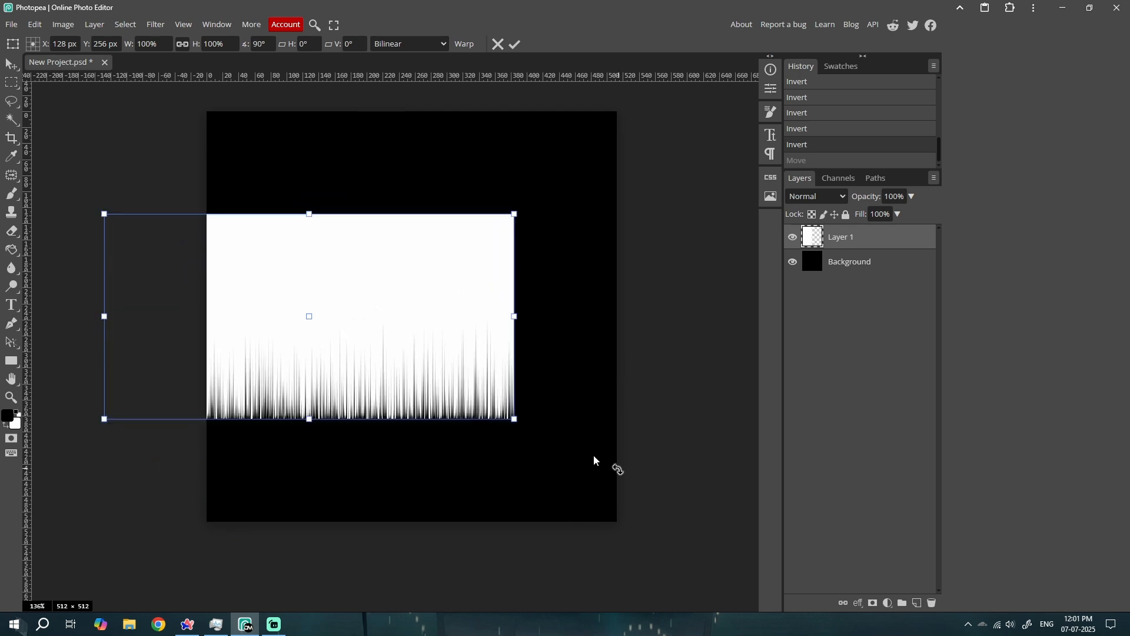
{"action": "left_click_drag", "start_coordinate": [343, 376], "coordinate": [443, 278]}
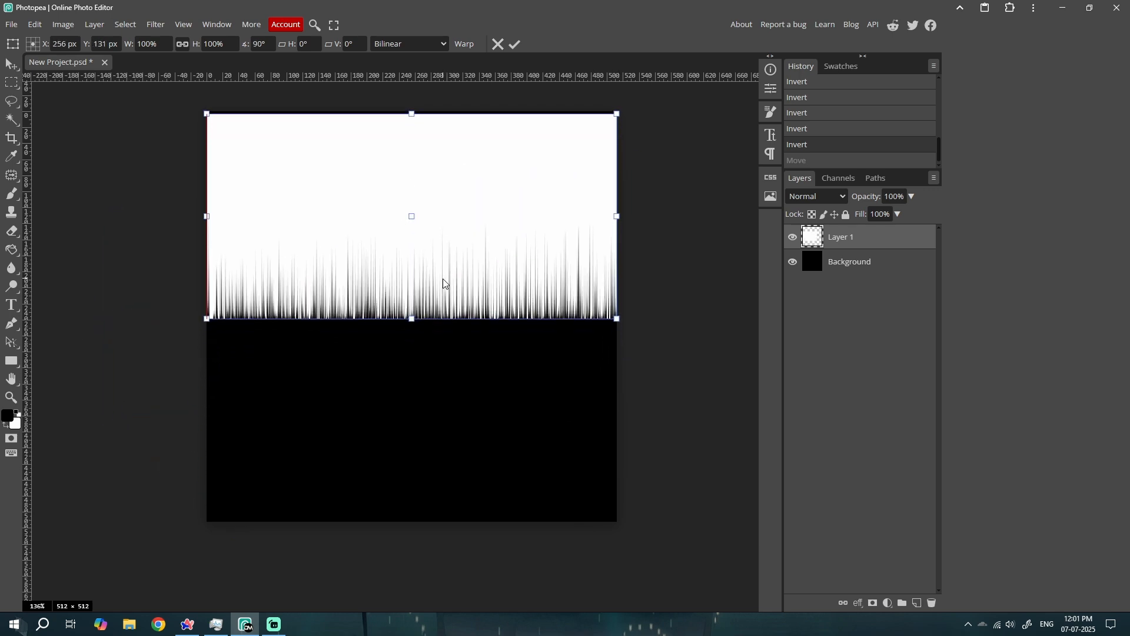
{"action": "key", "text": "Return"}
Align the top edge of Layer 1 with the top edge of the canvas
{"action": "key", "text": "ctrl+a"}
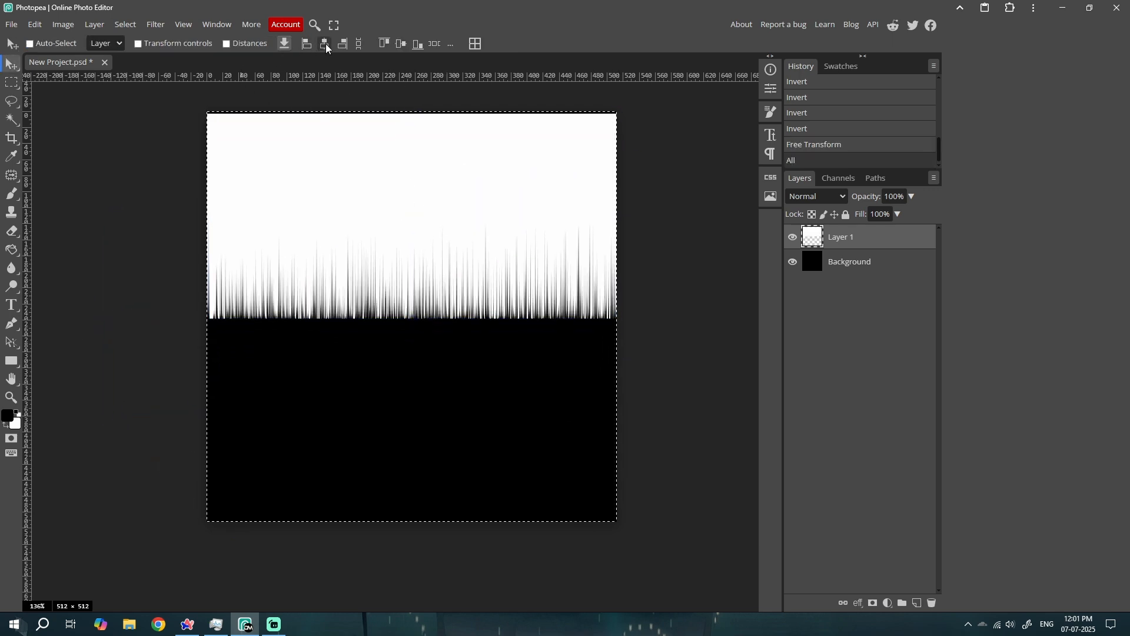
{"action": "left_click", "coordinate": [384, 43]}
{"action": "key", "text": "ctrl+d"}
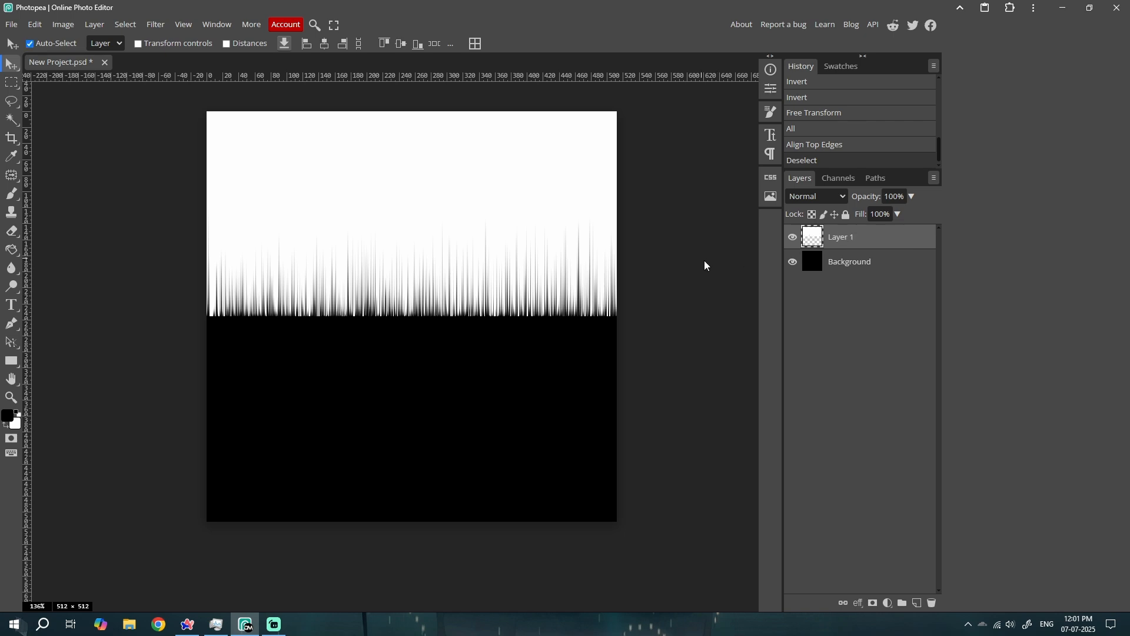
Duplicate Layer 1, flip the copy vertically and move it to the lower half of the canvas, leaving a black band between
{"action": "key", "text": "ctrl+j"}
{"action": "key", "text": "ctrl+t"}
{"action": "right_click", "coordinate": [453, 231]}
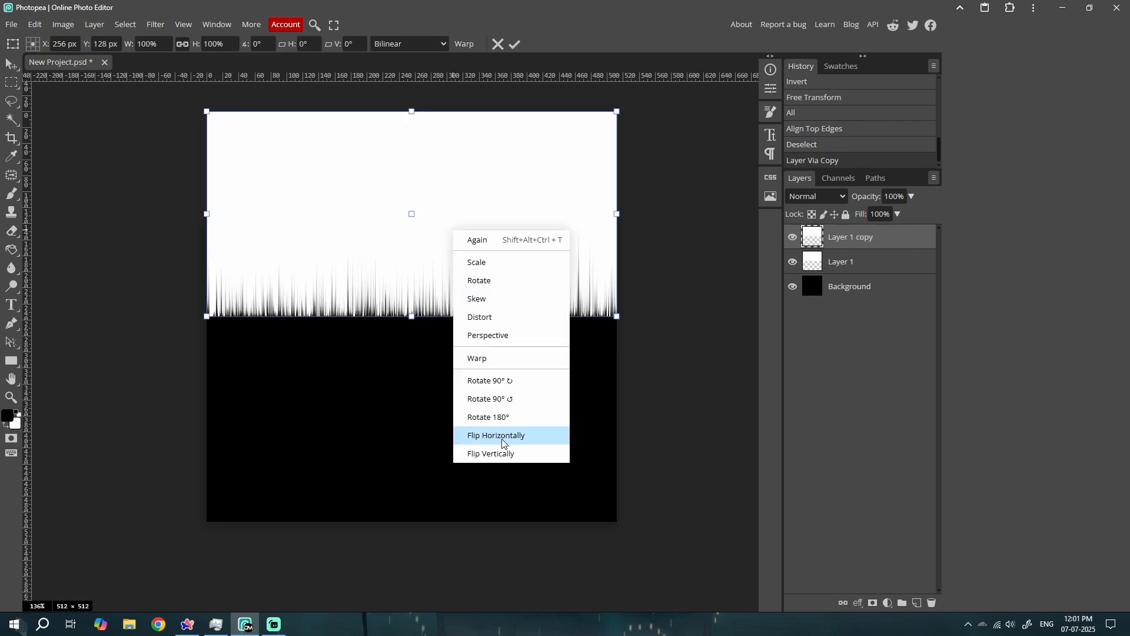
{"action": "left_click", "coordinate": [497, 453]}
{"action": "left_click_drag", "start_coordinate": [497, 260], "coordinate": [499, 417]}
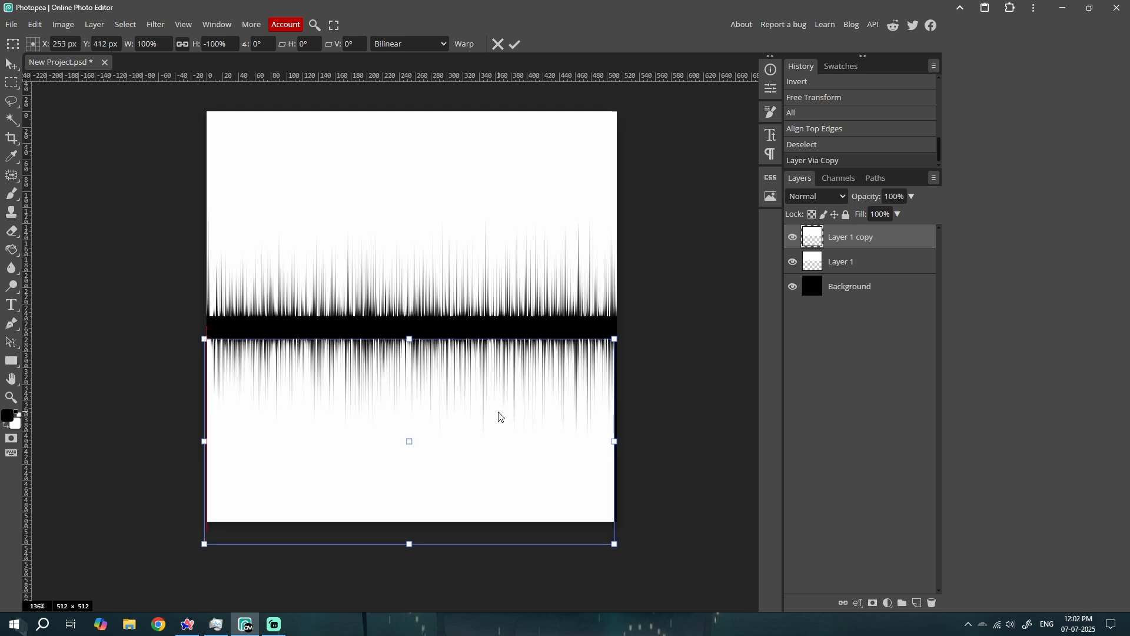
{"action": "key", "text": "Return"}
Move Layer 1 copy slightly up to narrow the black band between the two streak halves
{"action": "scroll", "coordinate": [464, 320], "scroll_direction": "up", "scroll_amount": 2}
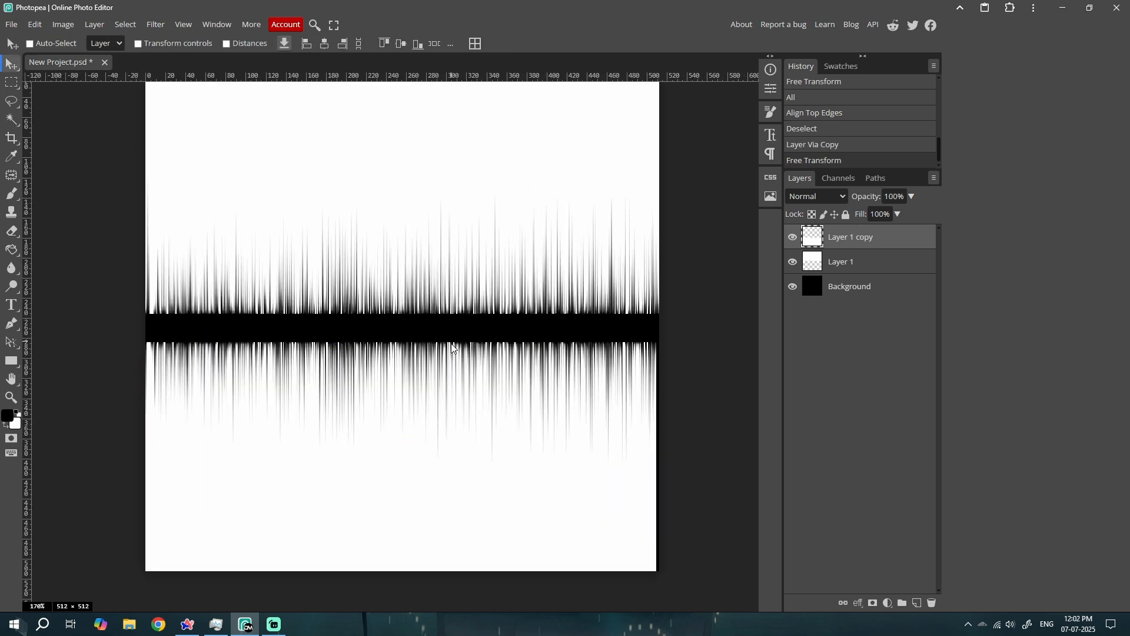
{"action": "scroll", "coordinate": [444, 368], "scroll_direction": "down", "scroll_amount": 1}
{"action": "mouse_move", "coordinate": [378, 391]}
{"action": "left_mouse_down"}
{"action": "mouse_move", "coordinate": [378, 409]}
{"action": "mouse_move", "coordinate": [379, 378]}
{"action": "mouse_move", "coordinate": [377, 435]}
{"action": "mouse_move", "coordinate": [381, 379]}
{"action": "left_mouse_up"}
Flip Layer 1 copy horizontally and shift it down a few pixels to widen the black band slightly
{"action": "key", "text": "ctrl+t"}
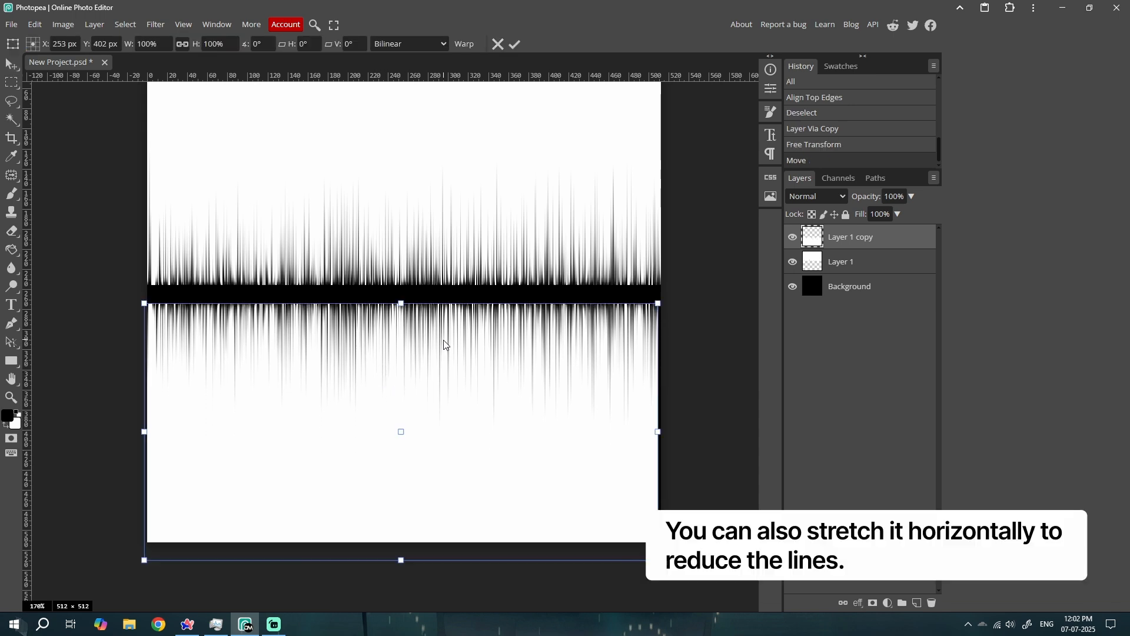
{"action": "right_click", "coordinate": [445, 345]}
{"action": "left_click", "coordinate": [505, 545]}
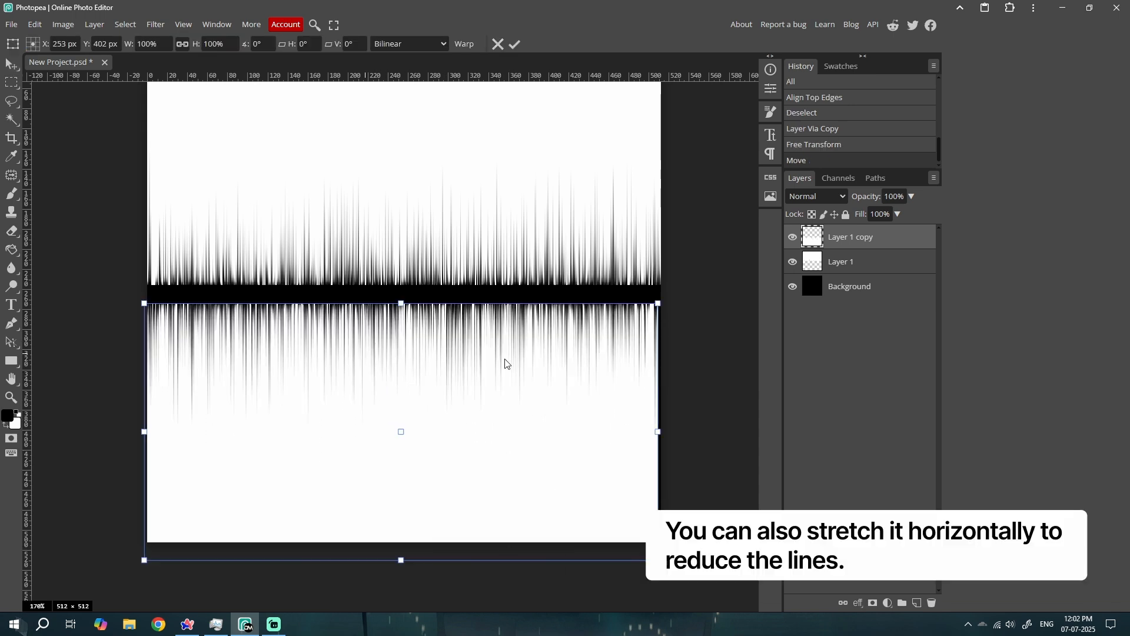
{"action": "key", "text": "Return"}
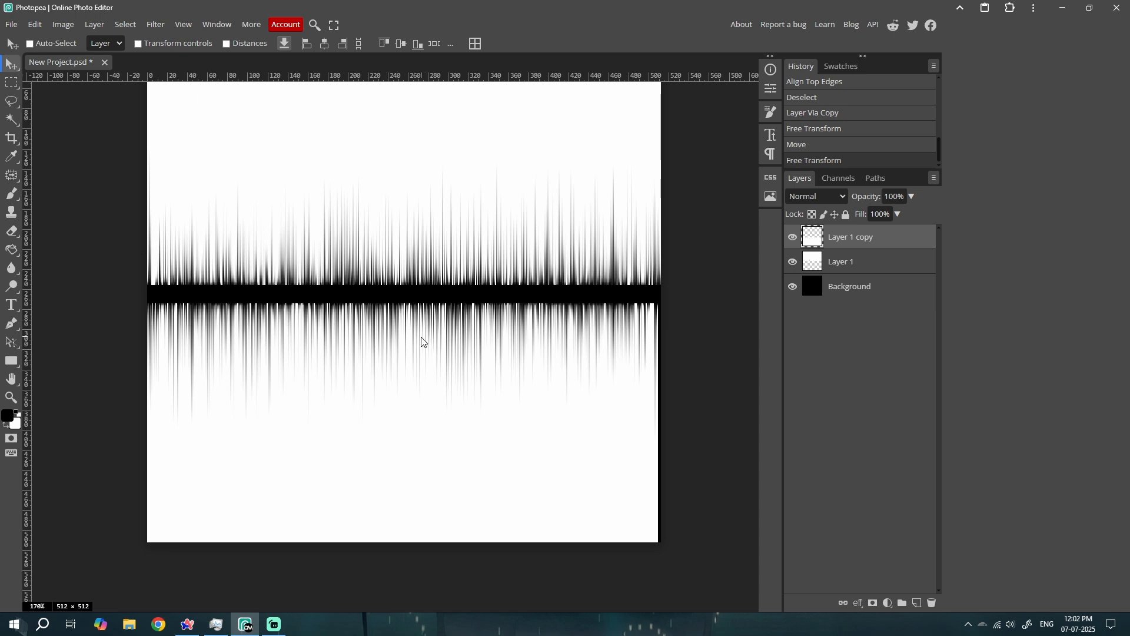
{"action": "left_click_drag", "start_coordinate": [413, 341], "coordinate": [413, 344]}
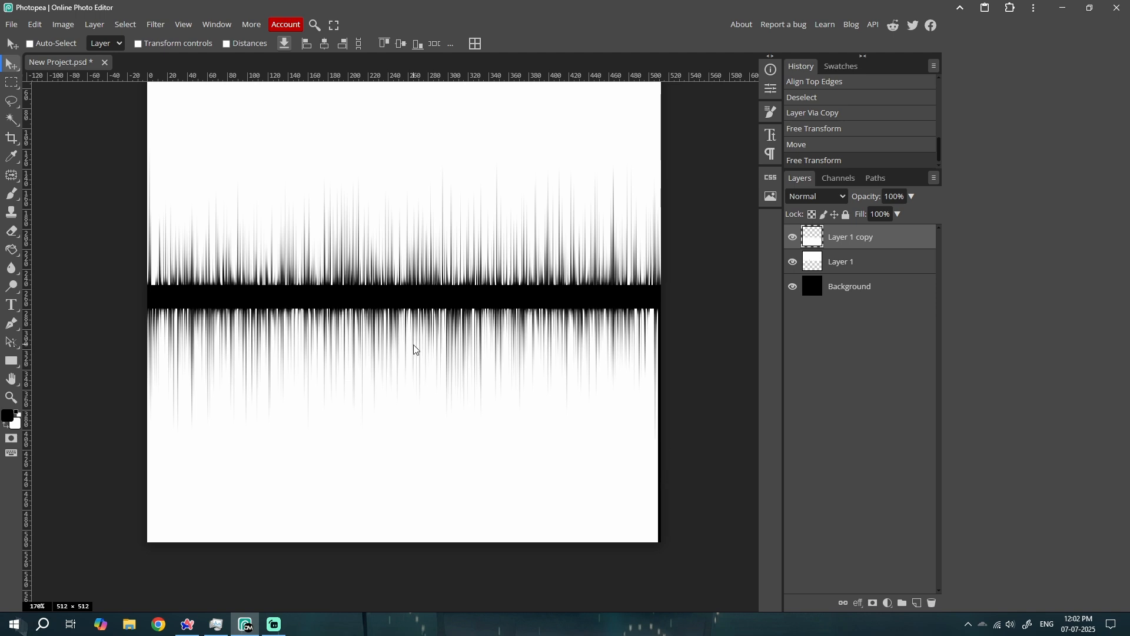
Duplicate Layer 1 and Layer 1 copy together and merge the duplicates into one layer
{"action": "left_click", "coordinate": [807, 259], "text": "shift"}
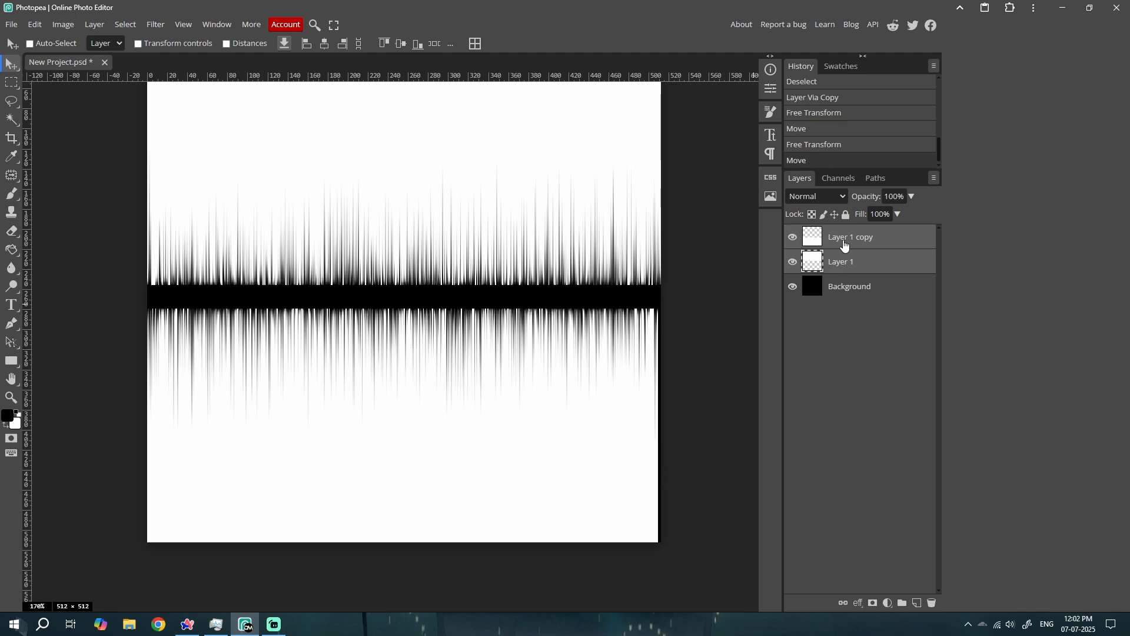
{"action": "key", "text": "ctrl+j"}
{"action": "key", "text": "ctrl+e"}
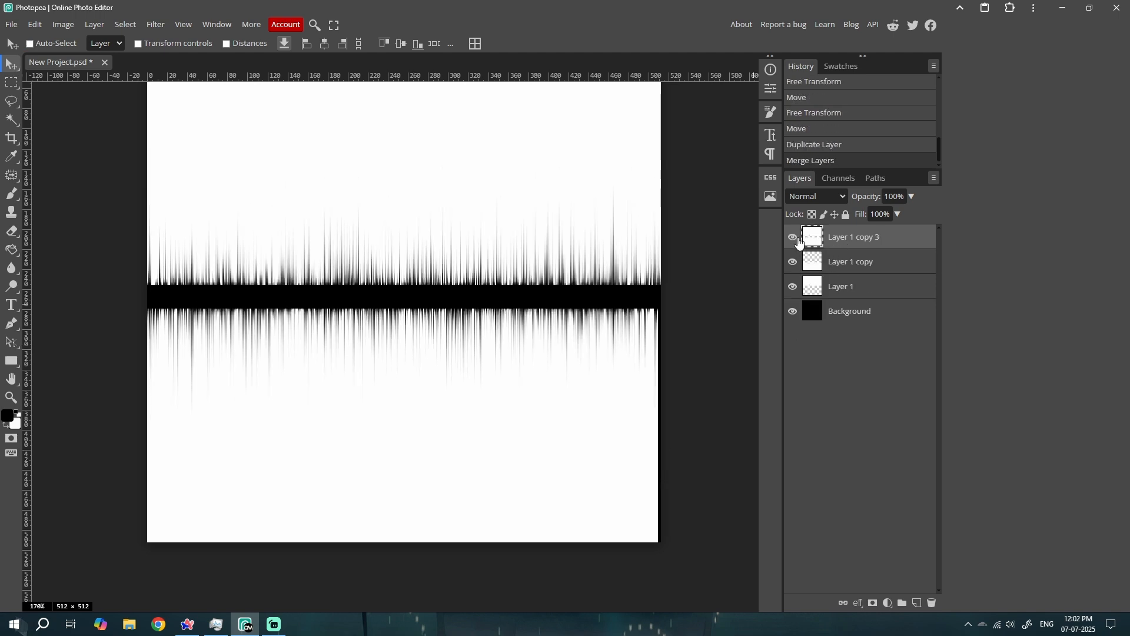
Hide Layer 1 copy and Layer 1, and check the merged layer against the Background by switching their visibility
{"action": "left_click", "coordinate": [793, 262]}
{"action": "left_click", "coordinate": [793, 287]}
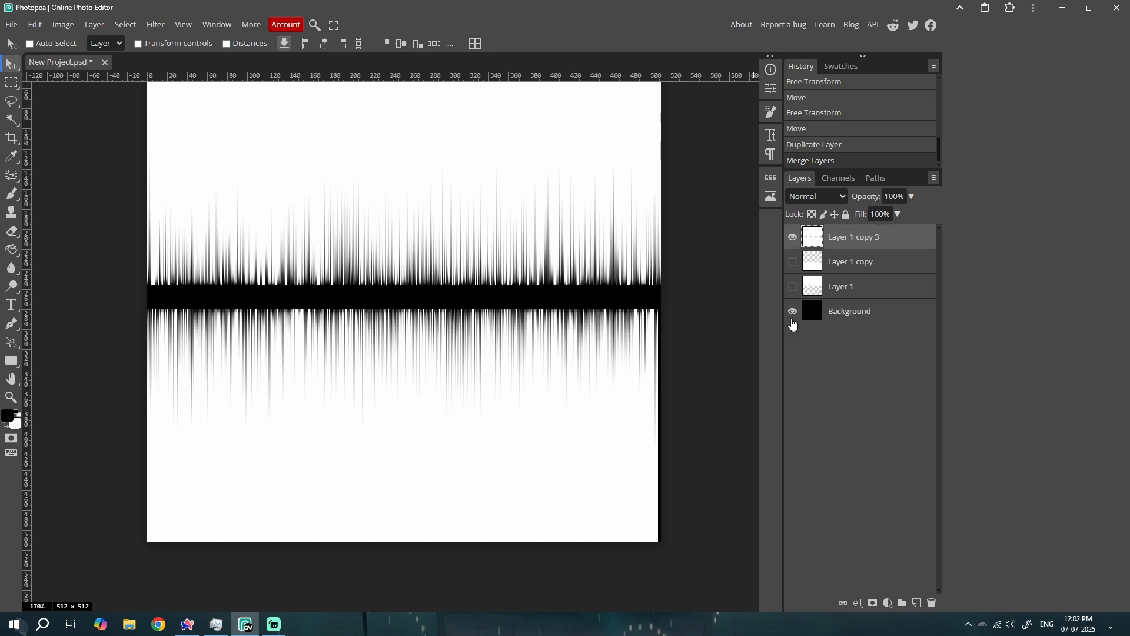
{"action": "left_click", "coordinate": [793, 311]}
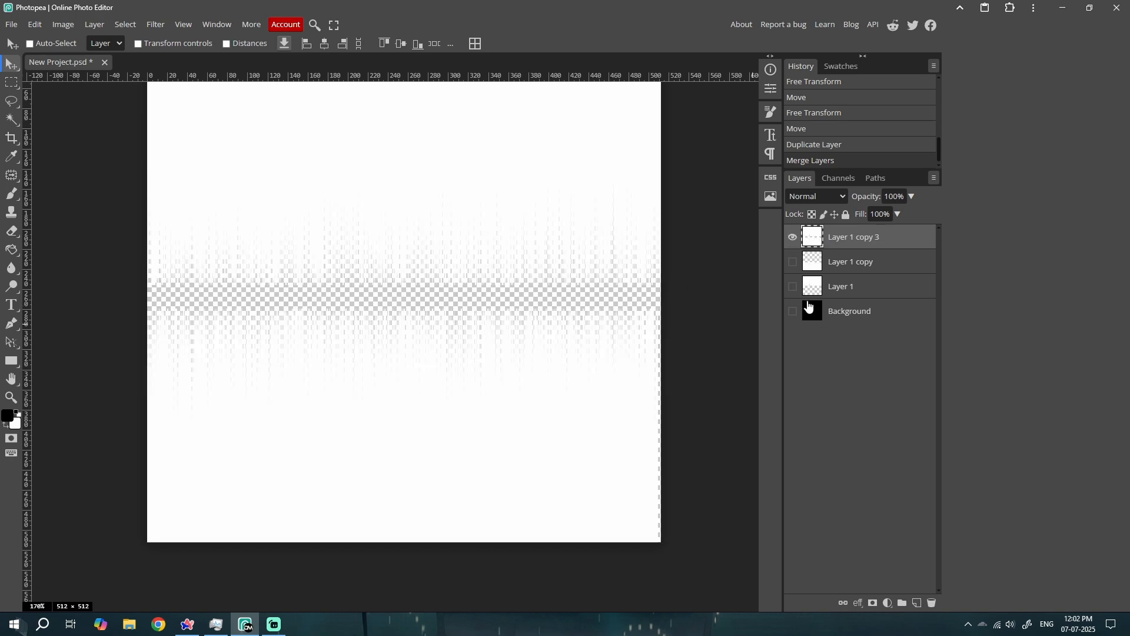
{"action": "left_click", "coordinate": [793, 310]}
{"action": "left_click", "coordinate": [793, 237]}
{"action": "left_click", "coordinate": [793, 236]}
{"action": "left_click", "coordinate": [793, 237]}
{"action": "left_click", "coordinate": [793, 237]}
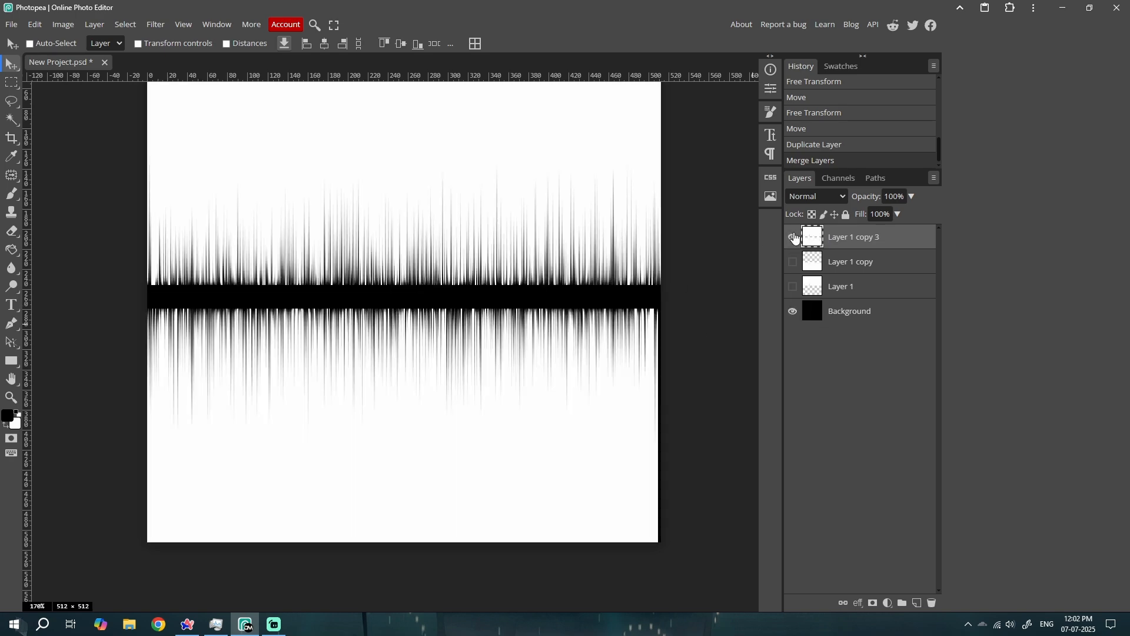
{"action": "left_click", "coordinate": [794, 237], "text": "alt"}
{"action": "left_click", "coordinate": [794, 237], "text": "alt"}
Centre the merged streak layer vertically on the canvas and clear the selection
{"action": "scroll", "coordinate": [493, 285], "scroll_direction": "down", "scroll_amount": 1}
{"action": "key", "text": "ctrl+a"}
{"action": "left_click", "coordinate": [401, 44]}
{"action": "key", "text": "ctrl+d"}
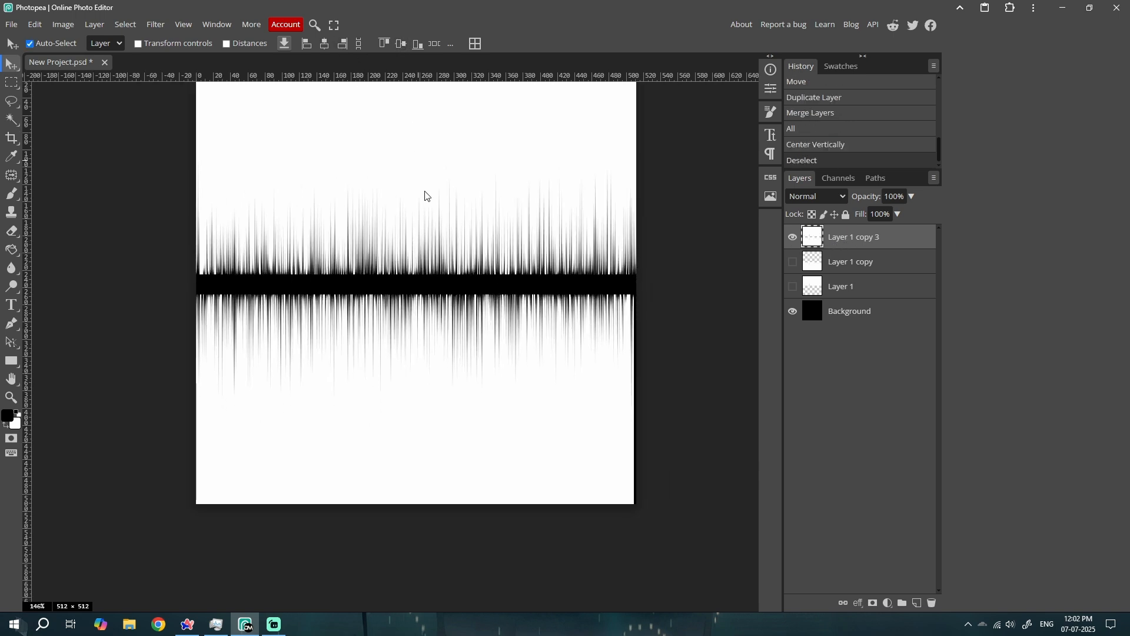
Add a horizontal guide through the canvas centre to check the black band's alignment, and hide the guides
{"action": "left_click_drag", "start_coordinate": [426, 194], "coordinate": [425, 227]}
{"action": "key", "text": "ctrl+r"}
{"action": "key", "text": "ctrl+r"}
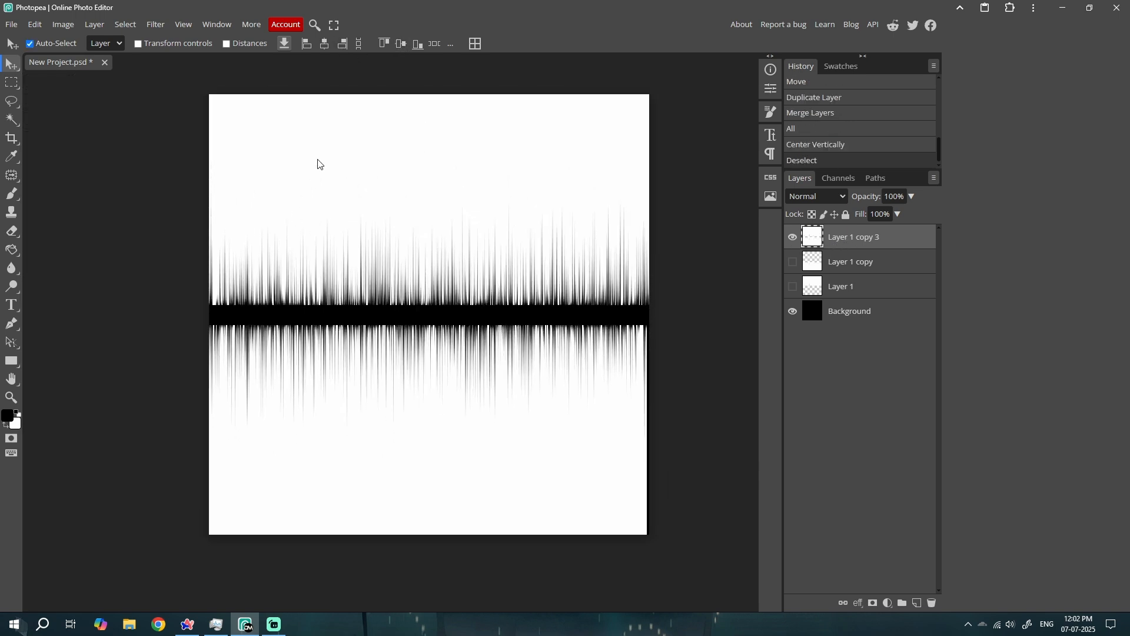
{"action": "key", "text": "ctrl+semicolon"}
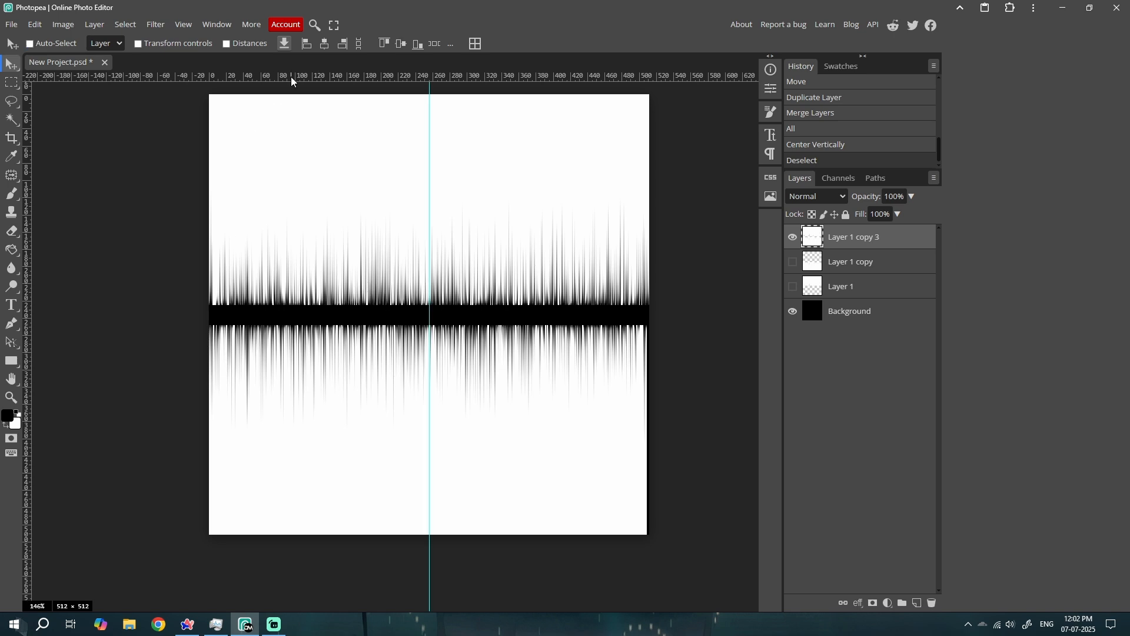
{"action": "left_click_drag", "start_coordinate": [285, 79], "coordinate": [288, 313]}
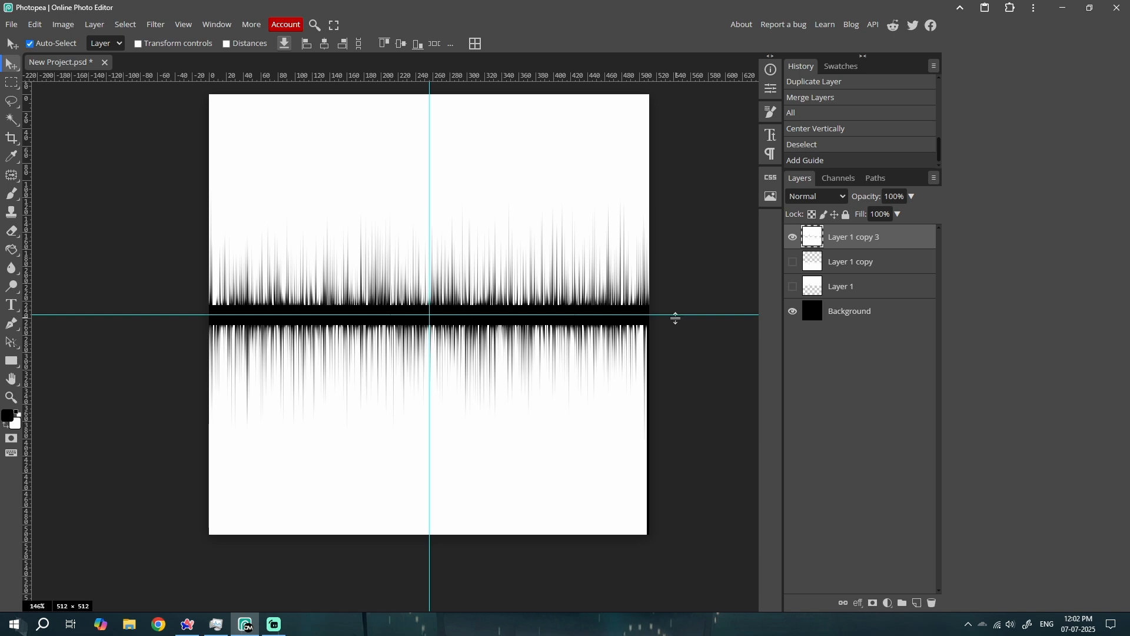
{"action": "key", "text": "ctrl+semicolon"}
Preview the Polar Coordinates filter with Rect to Polar on the merged layer and close it without applying
{"action": "scroll", "coordinate": [560, 312], "scroll_direction": "down", "scroll_amount": 2}
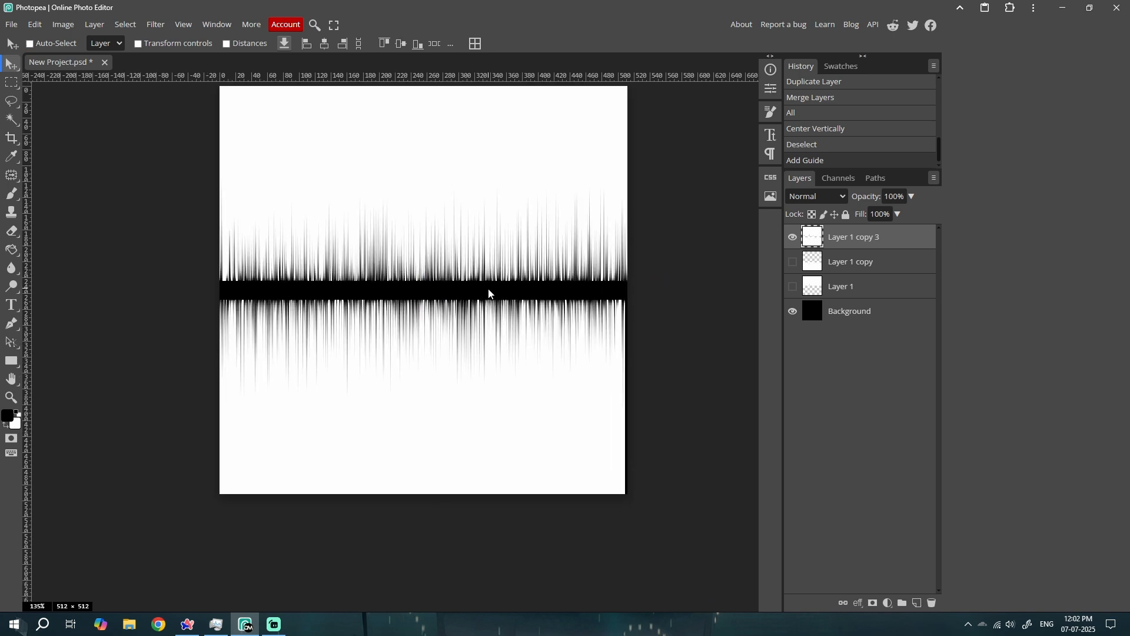
{"action": "scroll", "coordinate": [420, 283], "scroll_direction": "up", "scroll_amount": 3}
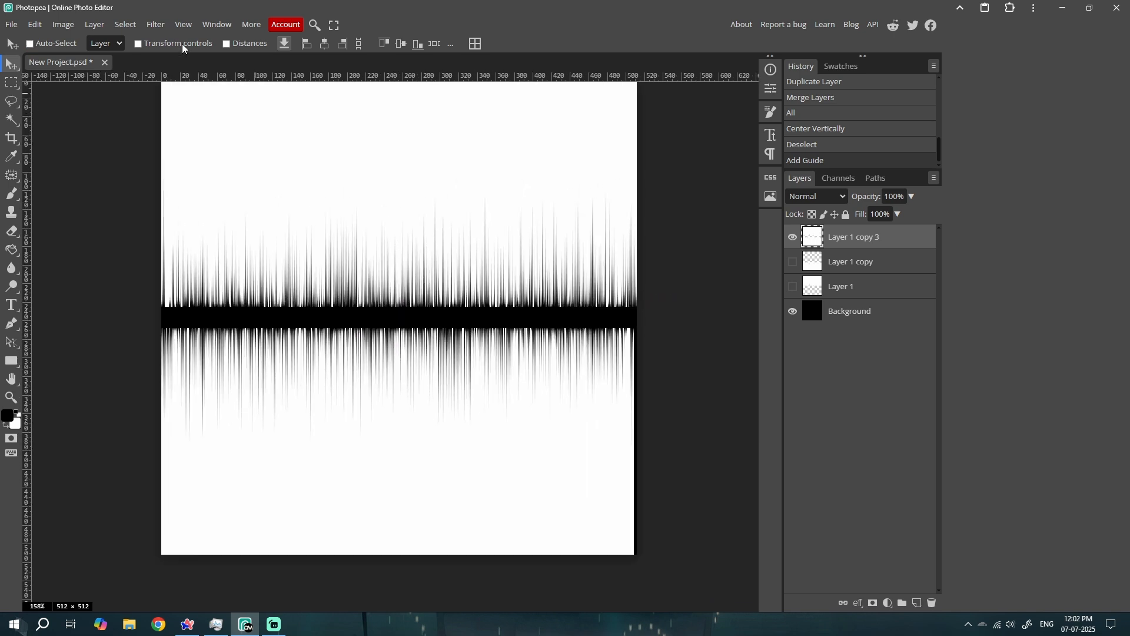
{"action": "left_click", "coordinate": [156, 25]}
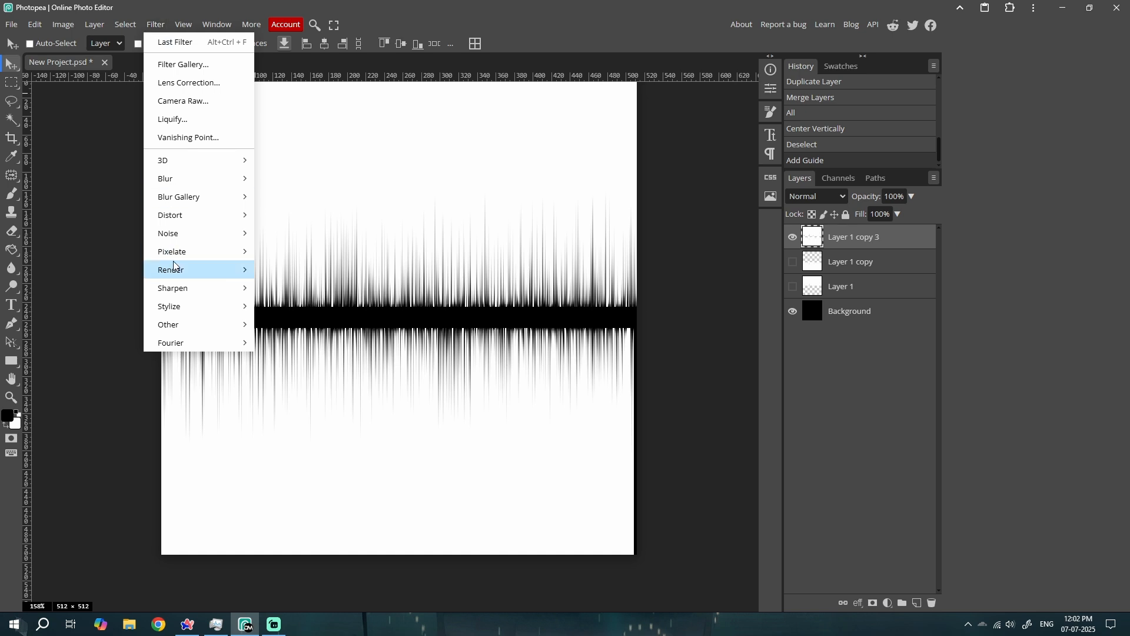
{"action": "mouse_move", "coordinate": [200, 215]}
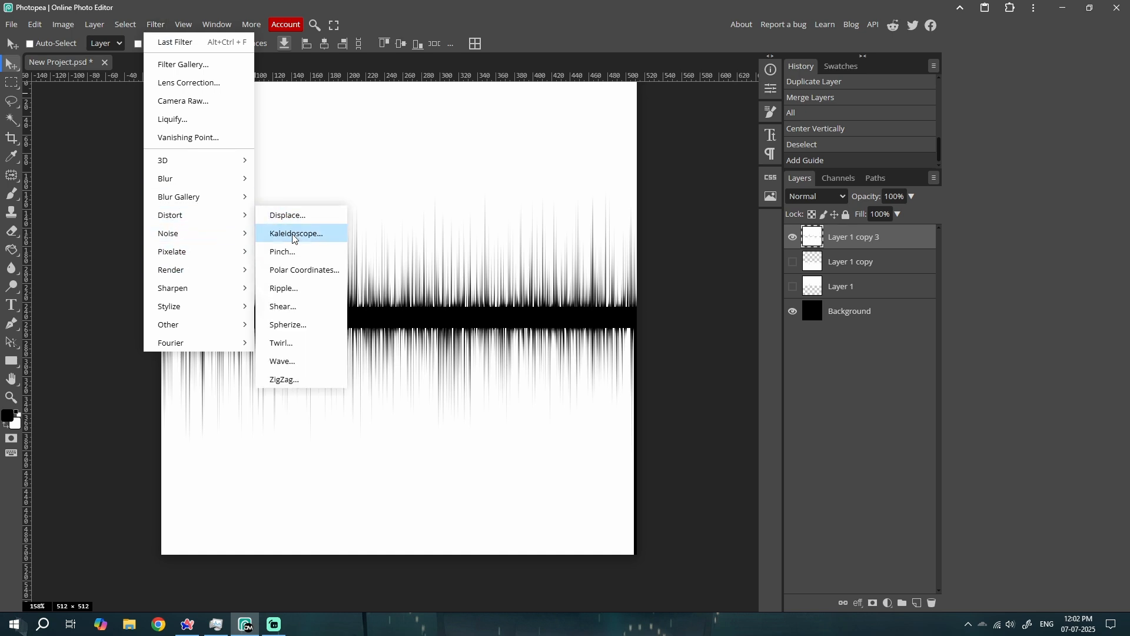
{"action": "left_click", "coordinate": [303, 270]}
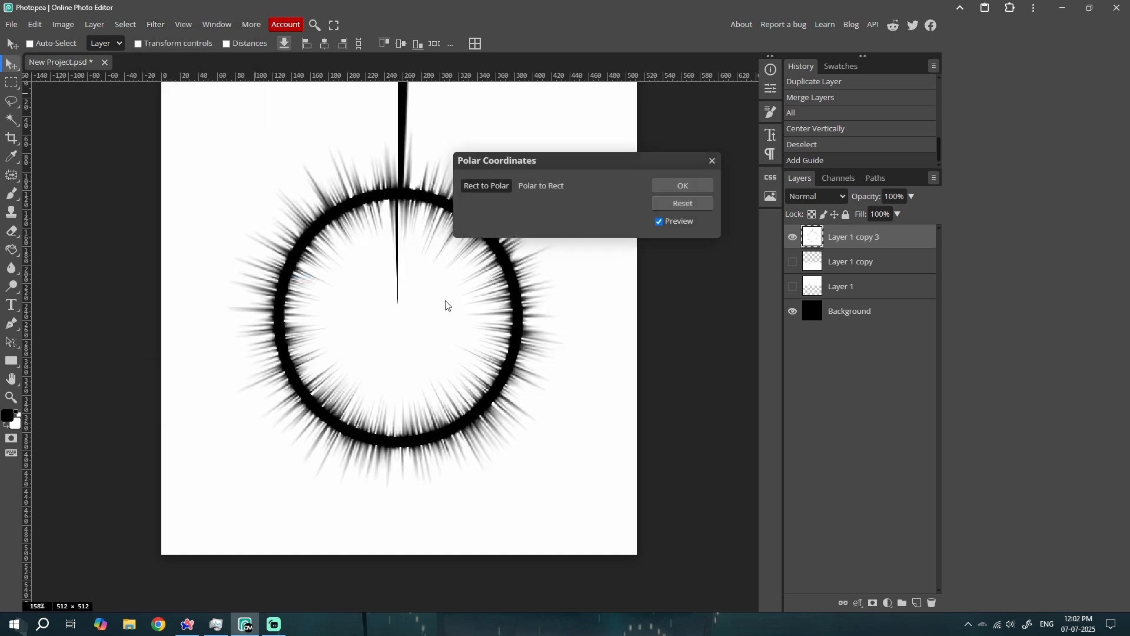
{"action": "left_click", "coordinate": [712, 161]}
{"action": "scroll", "coordinate": [494, 312], "scroll_direction": "down", "scroll_amount": 1}
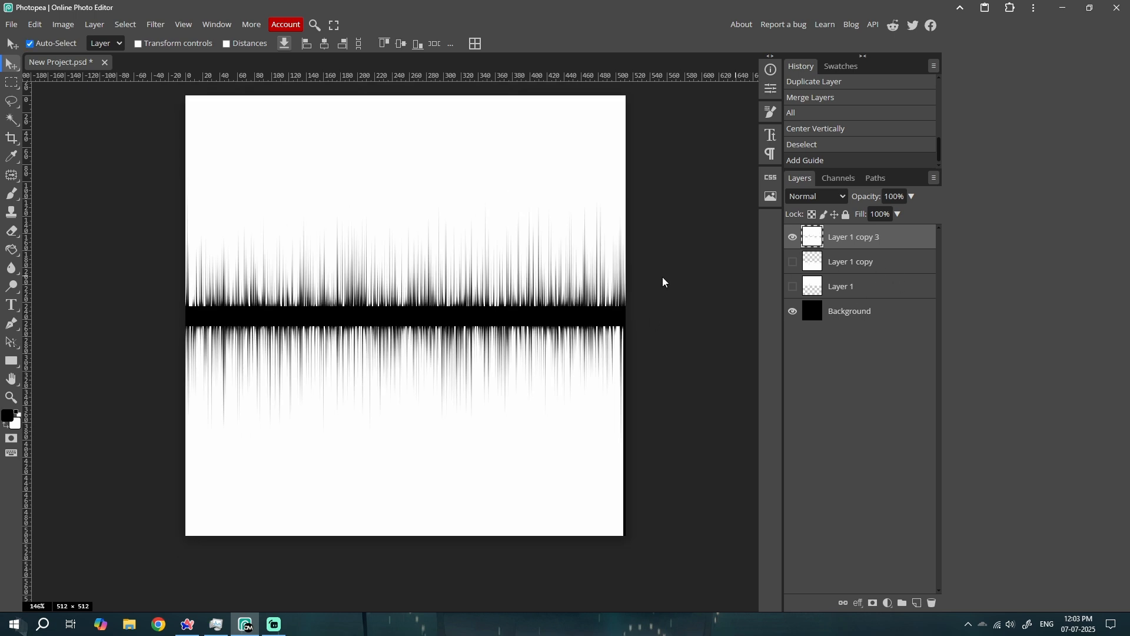
{"action": "key", "text": "ctrl+t"}
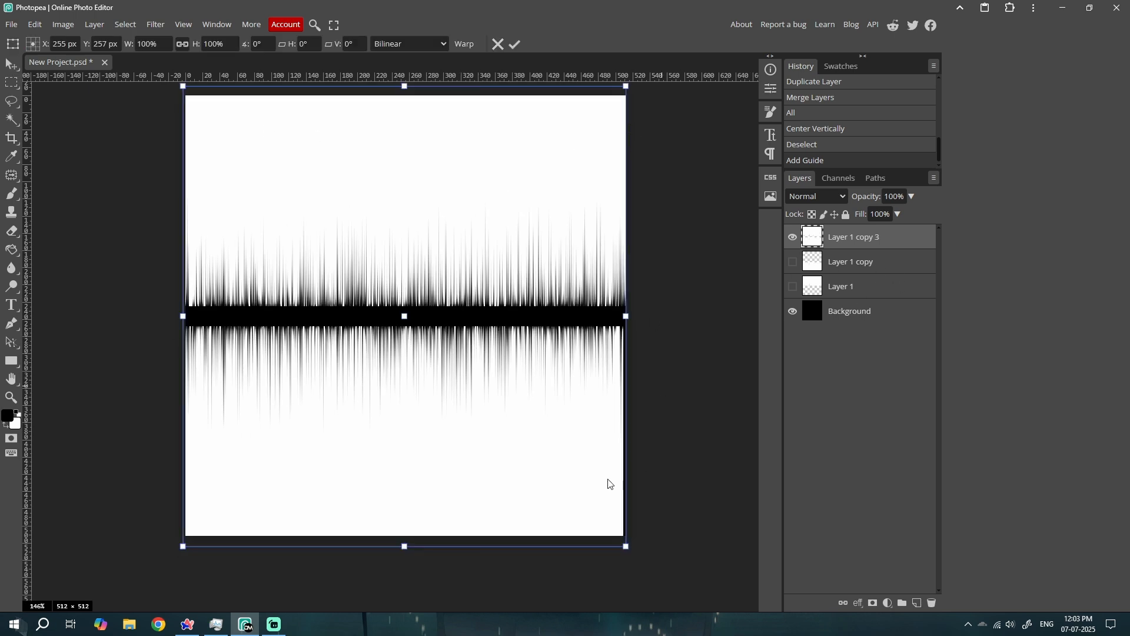
{"action": "key", "text": "Return"}
{"action": "key", "text": "ctrl+t"}
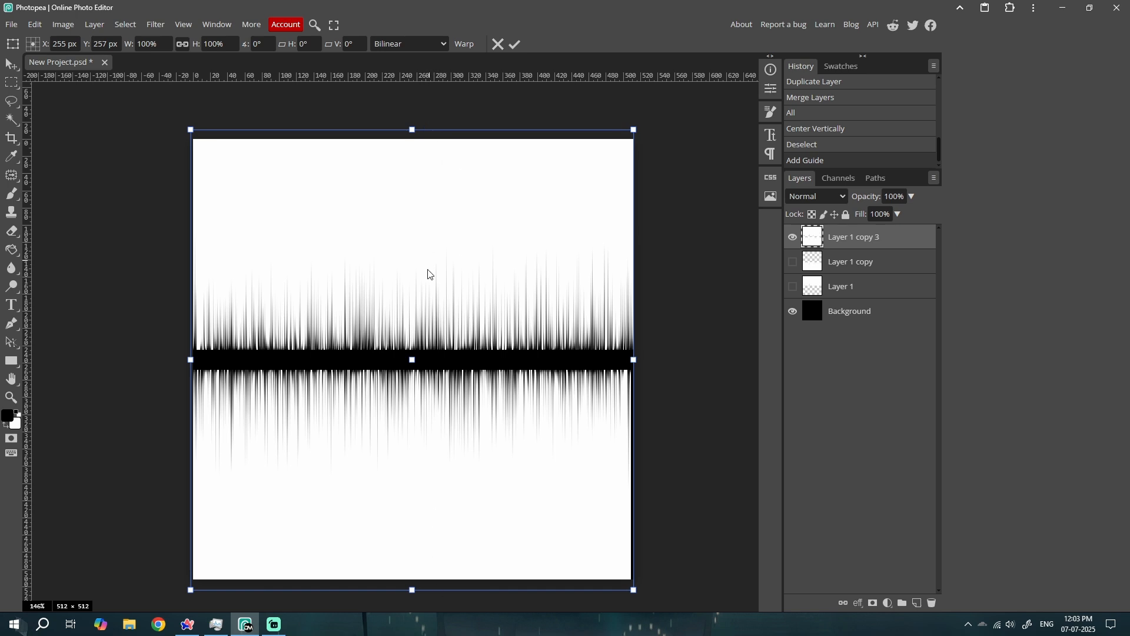
{"action": "key", "text": "Return"}
{"action": "scroll", "coordinate": [441, 382], "scroll_direction": "down", "scroll_amount": 2}
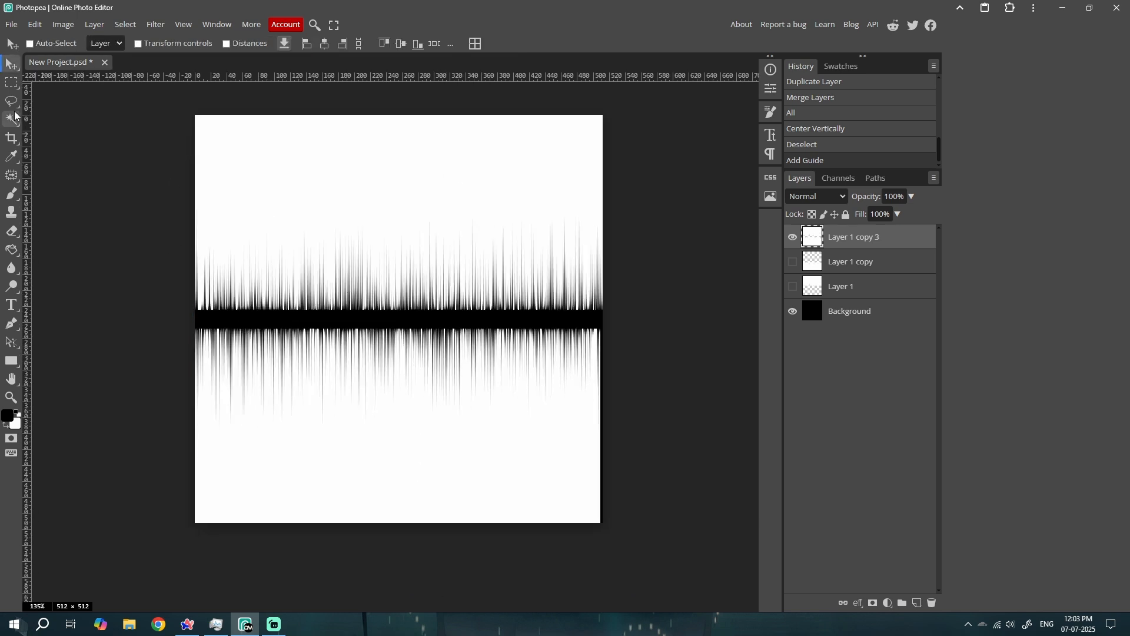
{"action": "left_click", "coordinate": [15, 88]}
{"action": "left_click_drag", "start_coordinate": [182, 111], "coordinate": [600, 532]}
{"action": "key", "text": "ctrl+d"}
{"action": "scroll", "coordinate": [616, 402], "scroll_direction": "up", "scroll_amount": 3}
{"action": "scroll", "coordinate": [615, 402], "scroll_direction": "up", "scroll_amount": 1}
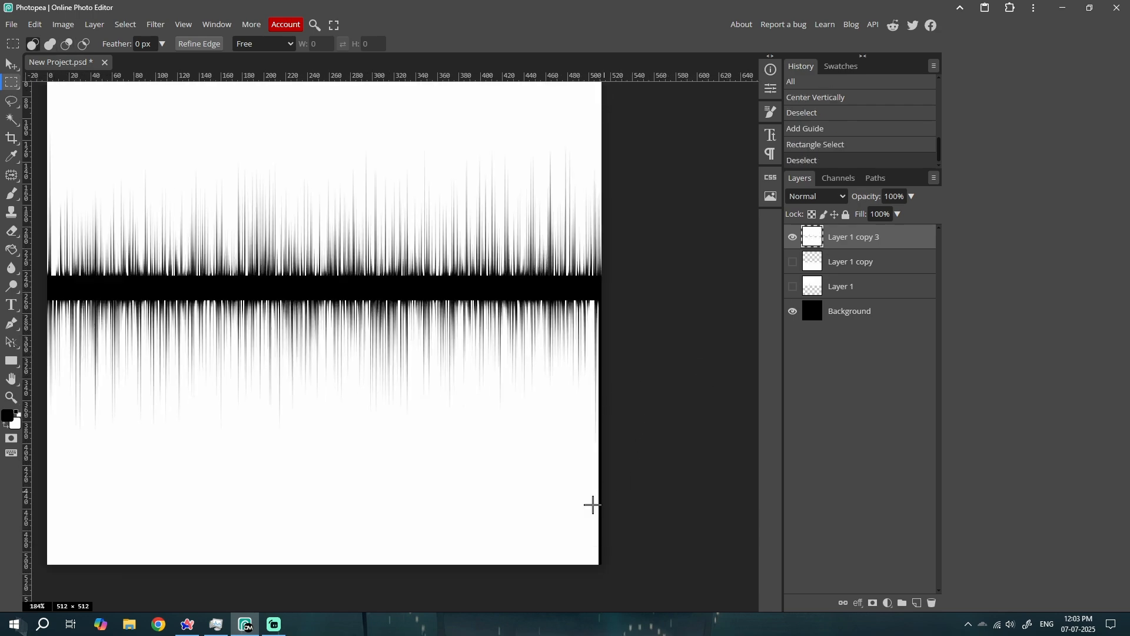
{"action": "key", "text": "ctrl+t"}
{"action": "scroll", "coordinate": [606, 507], "scroll_direction": "down", "scroll_amount": 1}
{"action": "left_click_drag", "start_coordinate": [561, 486], "coordinate": [532, 486]}
{"action": "key", "text": "Escape"}
Enlarge the merged layer slightly from its lower-right corner to cover the black strip along the canvas's right edge
{"action": "key", "text": "ctrl+t"}
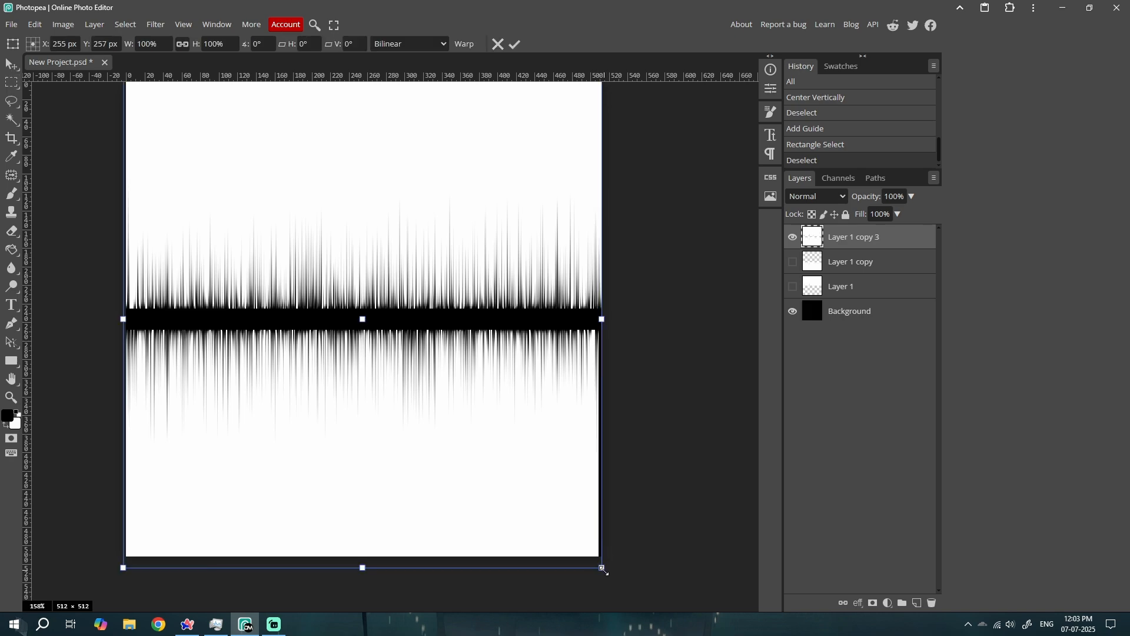
{"action": "left_click_drag", "start_coordinate": [601, 569], "coordinate": [610, 574]}
{"action": "key", "text": "Return"}
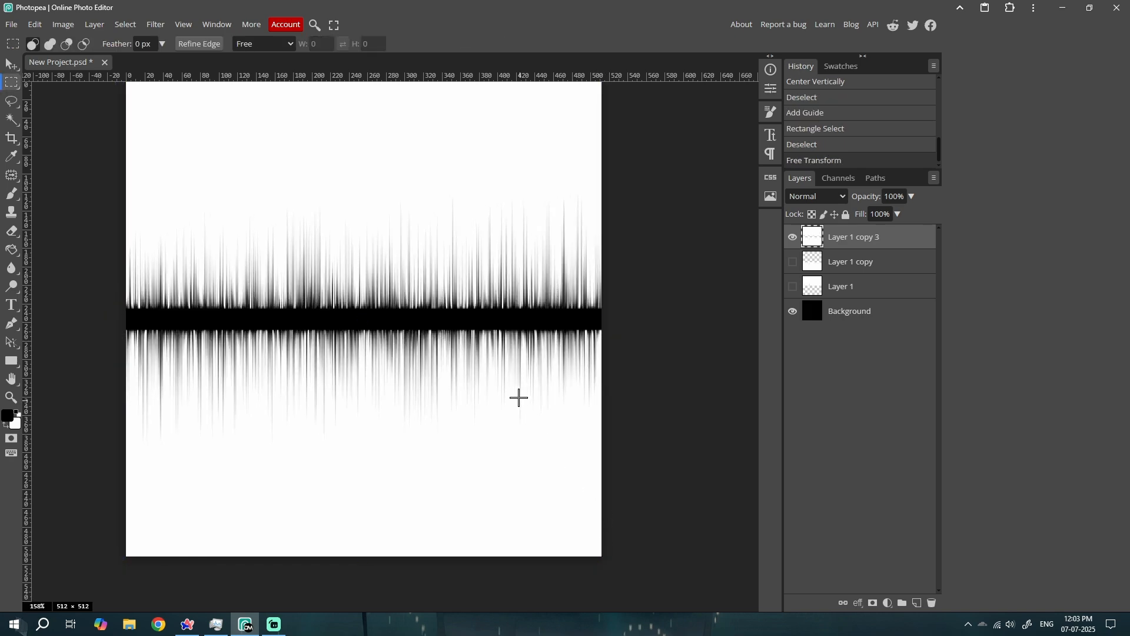
{"action": "scroll", "coordinate": [517, 396], "scroll_direction": "down", "scroll_amount": 2}
{"action": "key", "text": "ctrl+t"}
{"action": "left_click_drag", "start_coordinate": [586, 334], "coordinate": [520, 348]}
{"action": "key", "text": "Escape"}
{"action": "scroll", "coordinate": [462, 362], "scroll_direction": "up", "scroll_amount": 1}
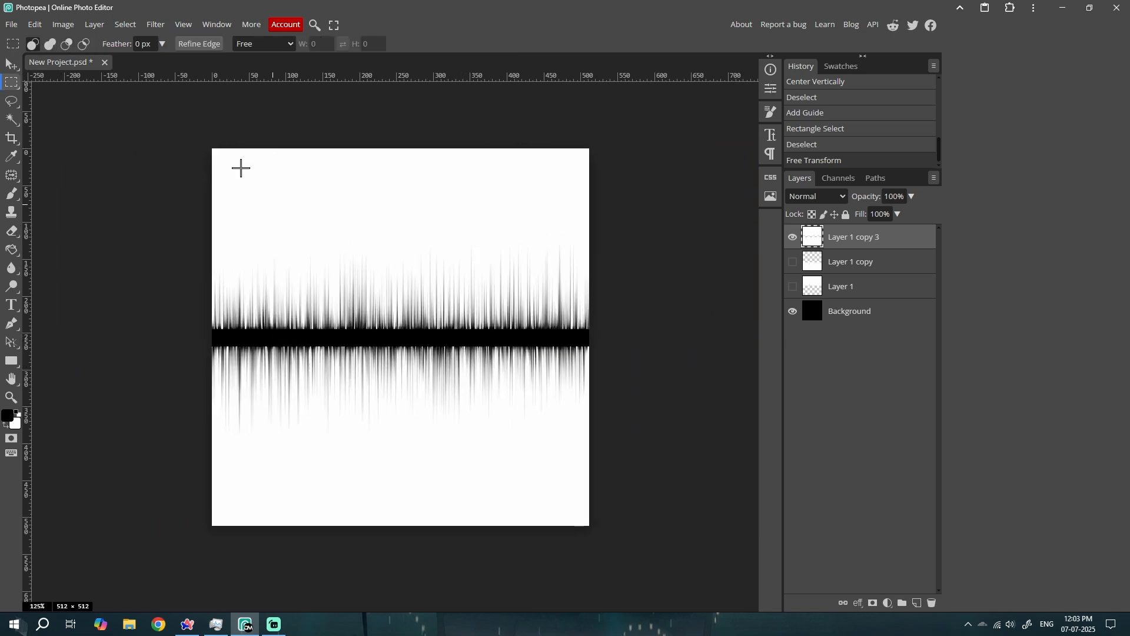
Preview Polar Coordinates with Rect to Polar again on the enlarged layer and cancel the filter
{"action": "left_click", "coordinate": [156, 25]}
{"action": "mouse_move", "coordinate": [203, 222]}
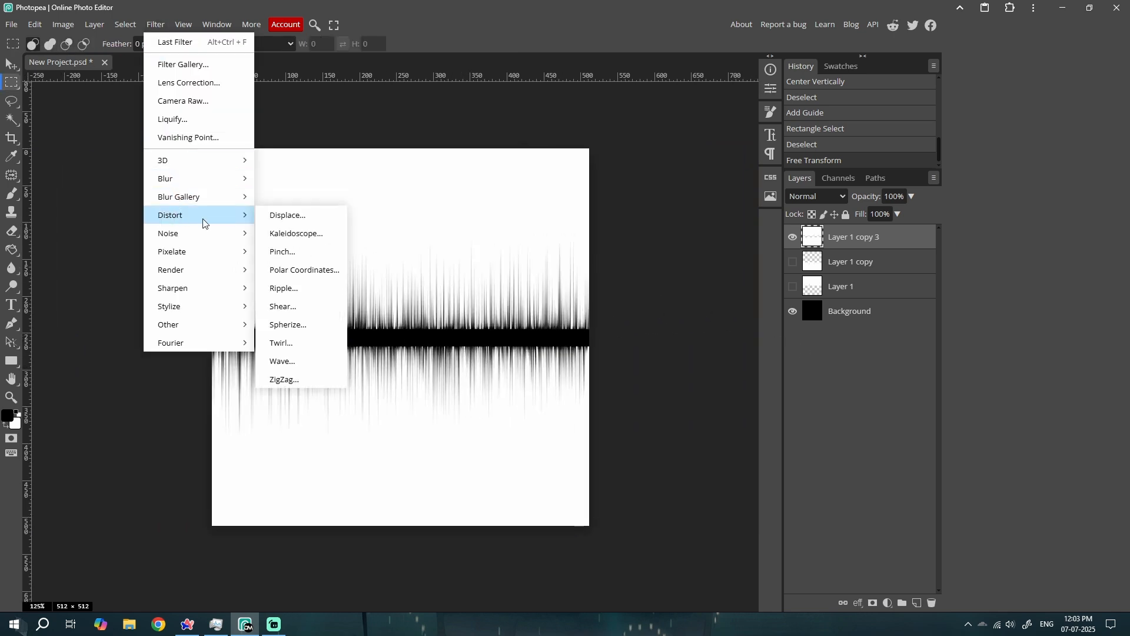
{"action": "left_click", "coordinate": [305, 273]}
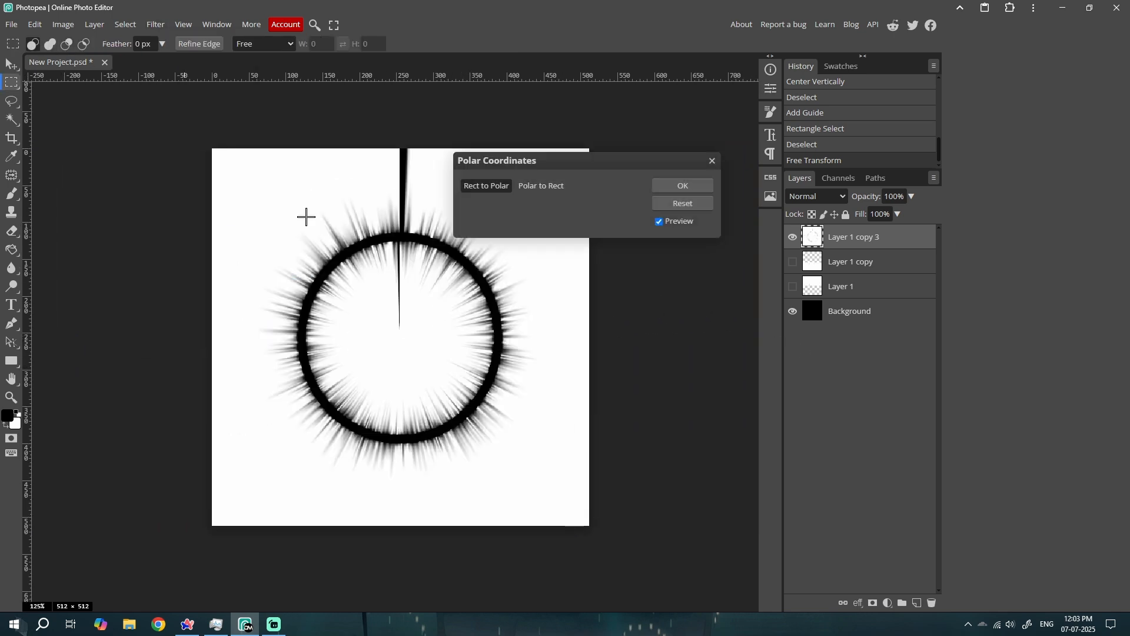
{"action": "left_click", "coordinate": [713, 160]}
Try shifting the merged layer left to inspect its overhang beyond the canvas, and undo the move
{"action": "left_click", "coordinate": [4, 65]}
{"action": "left_click_drag", "start_coordinate": [411, 328], "coordinate": [361, 342]}
{"action": "key", "text": "ctrl+z"}
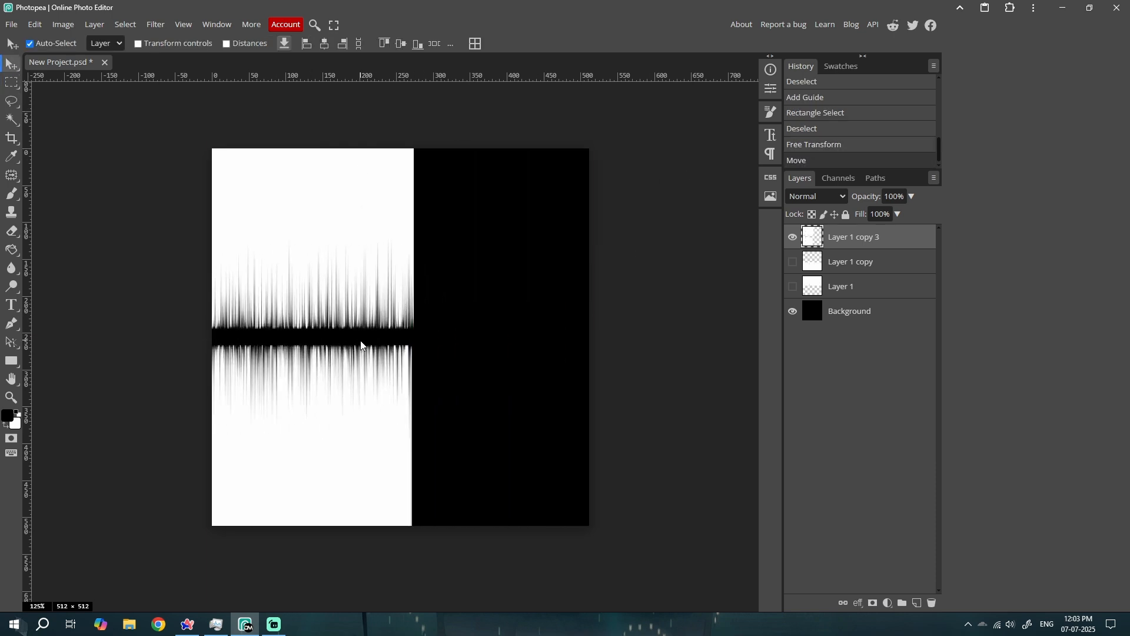
{"action": "key", "text": "ctrl+z"}
Select the whole canvas area, copy it to a new layer and delete the oversized Layer 1 copy 3
{"action": "left_click", "coordinate": [7, 85]}
{"action": "left_click_drag", "start_coordinate": [209, 145], "coordinate": [601, 526]}
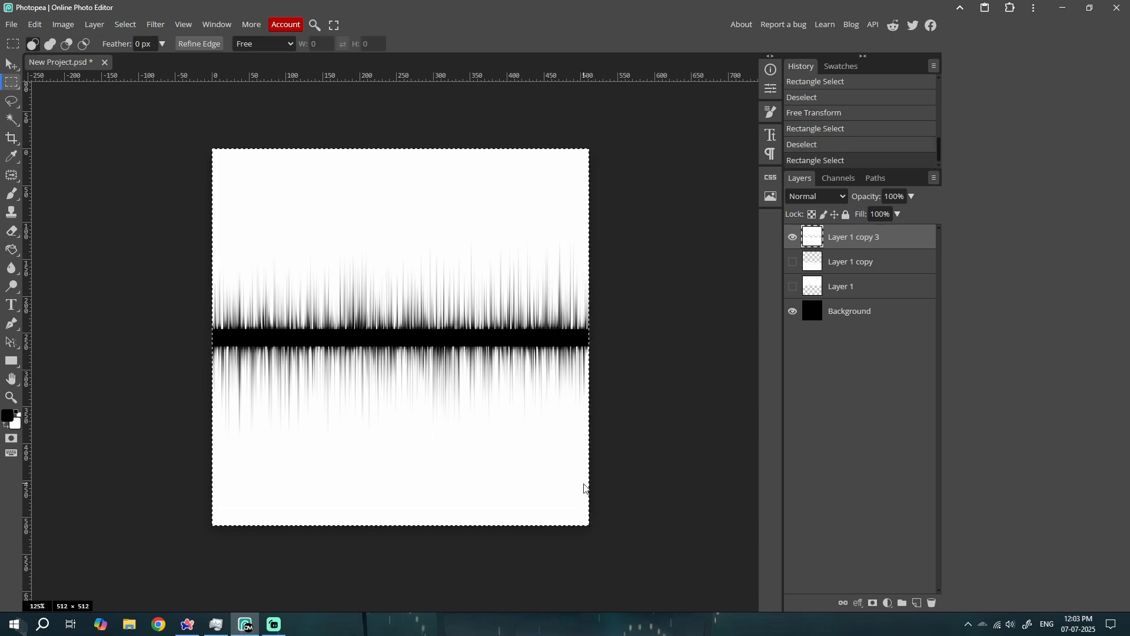
{"action": "key", "text": "ctrl+j"}
{"action": "left_click", "coordinate": [836, 262]}
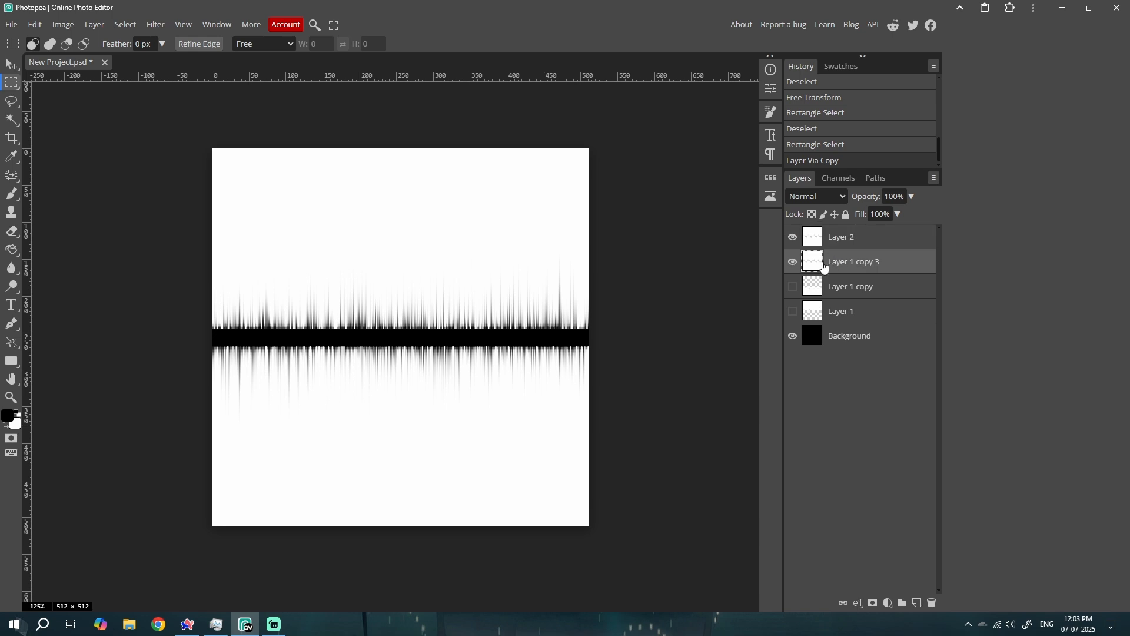
{"action": "key", "text": "Delete"}
{"action": "left_click", "coordinate": [11, 64]}
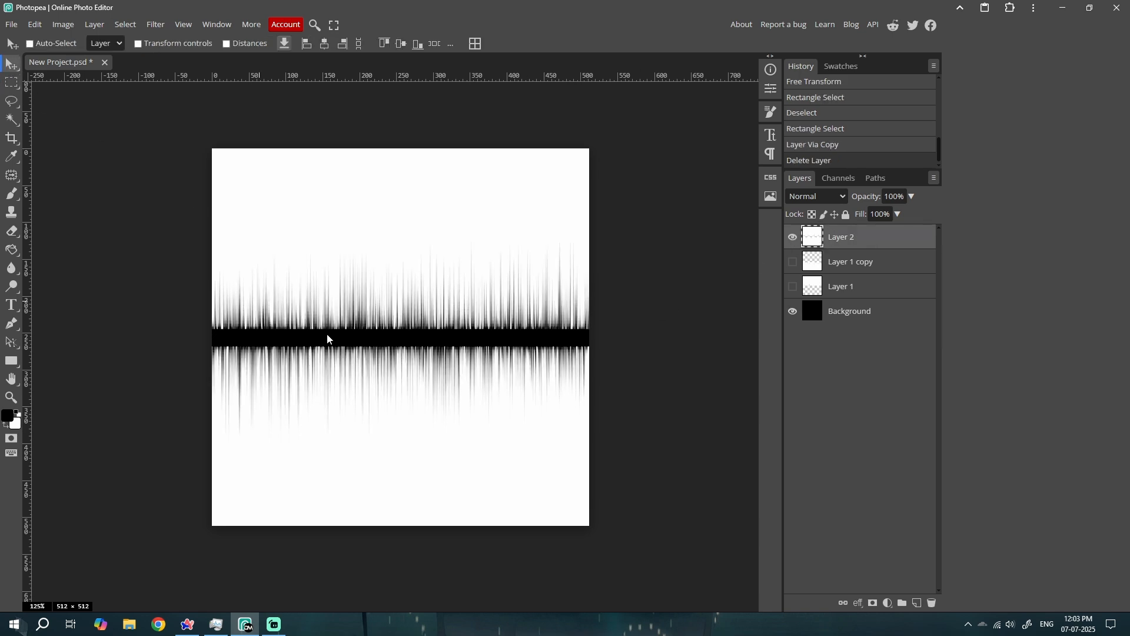
Apply the Polar Coordinates filter to Layer 2 with Rect to Polar
{"action": "left_click_drag", "start_coordinate": [328, 335], "coordinate": [553, 292]}
{"action": "key", "text": "ctrl+z"}
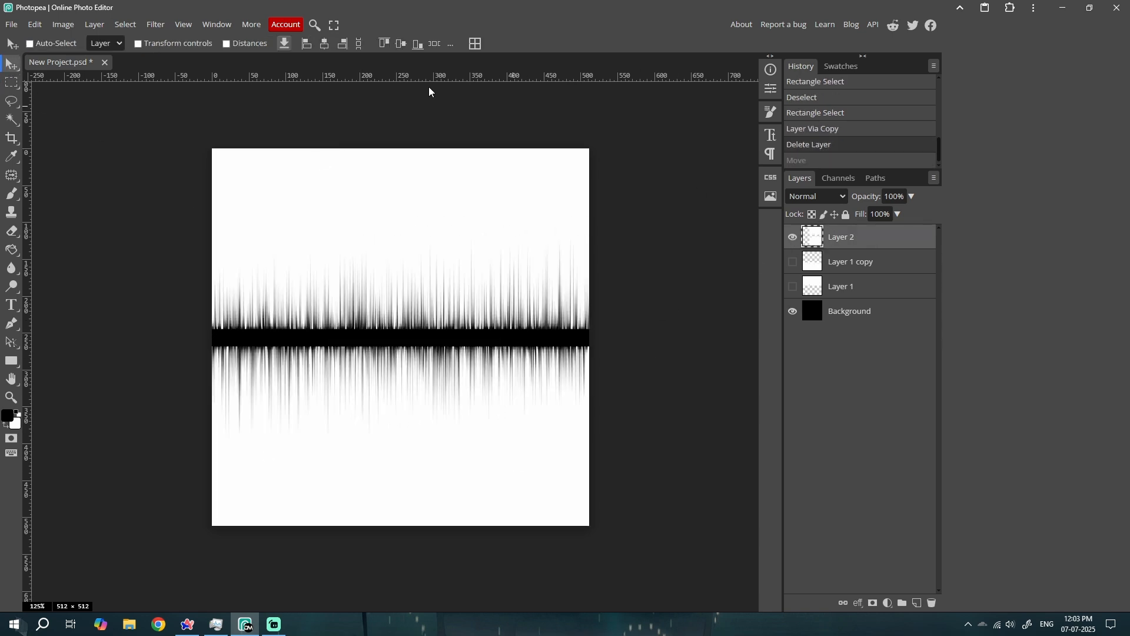
{"action": "left_click", "coordinate": [155, 24]}
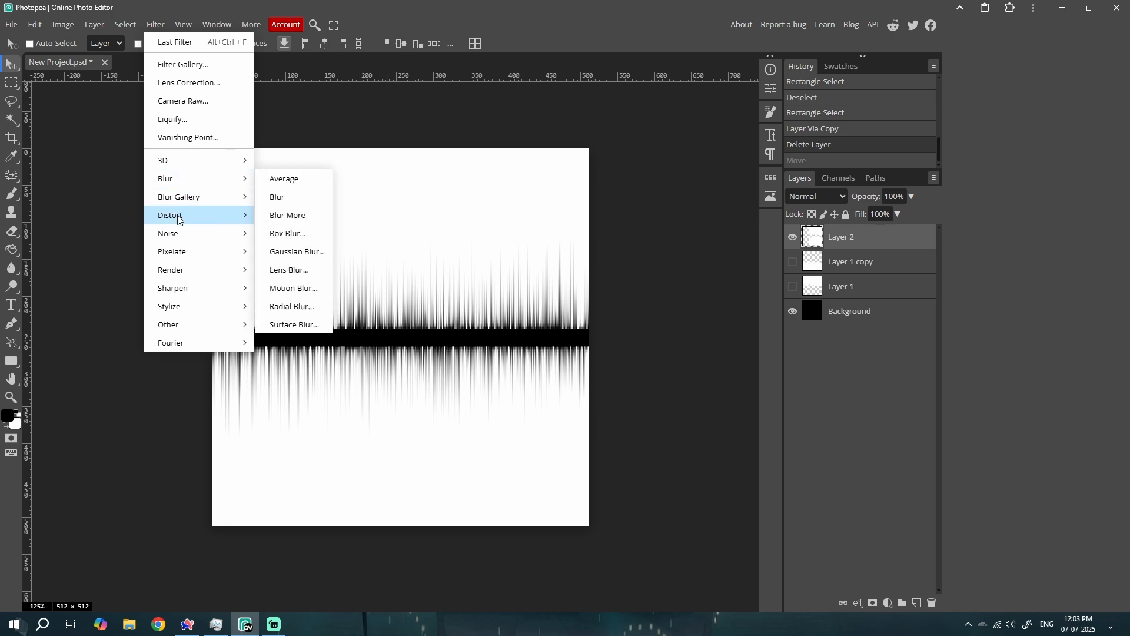
{"action": "mouse_move", "coordinate": [176, 214]}
{"action": "left_click", "coordinate": [311, 271]}
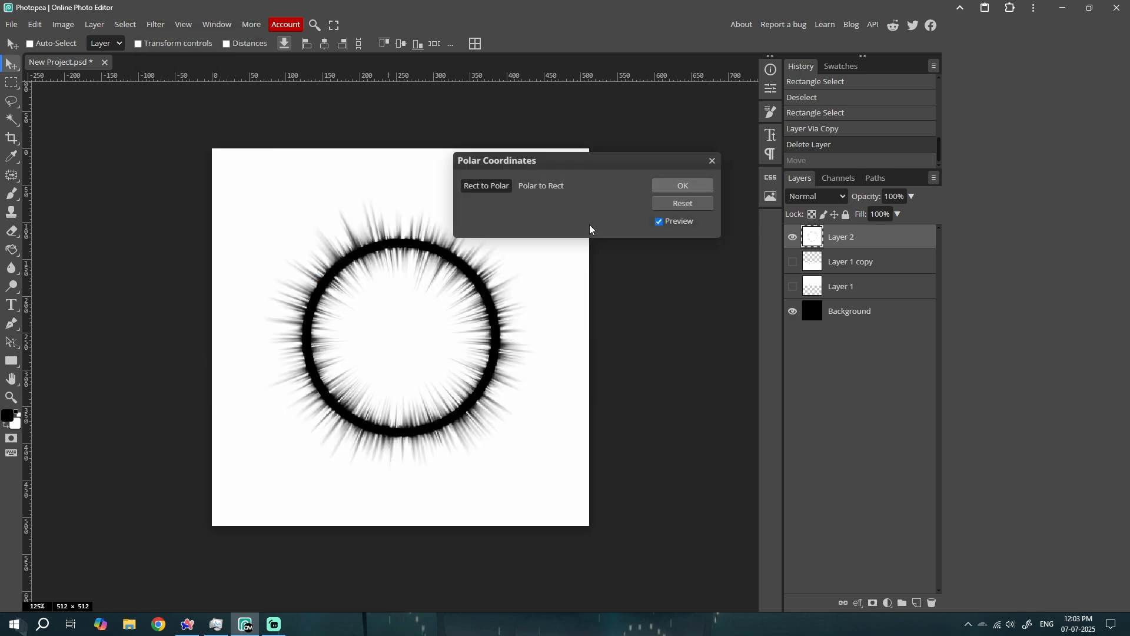
{"action": "left_click", "coordinate": [664, 187]}
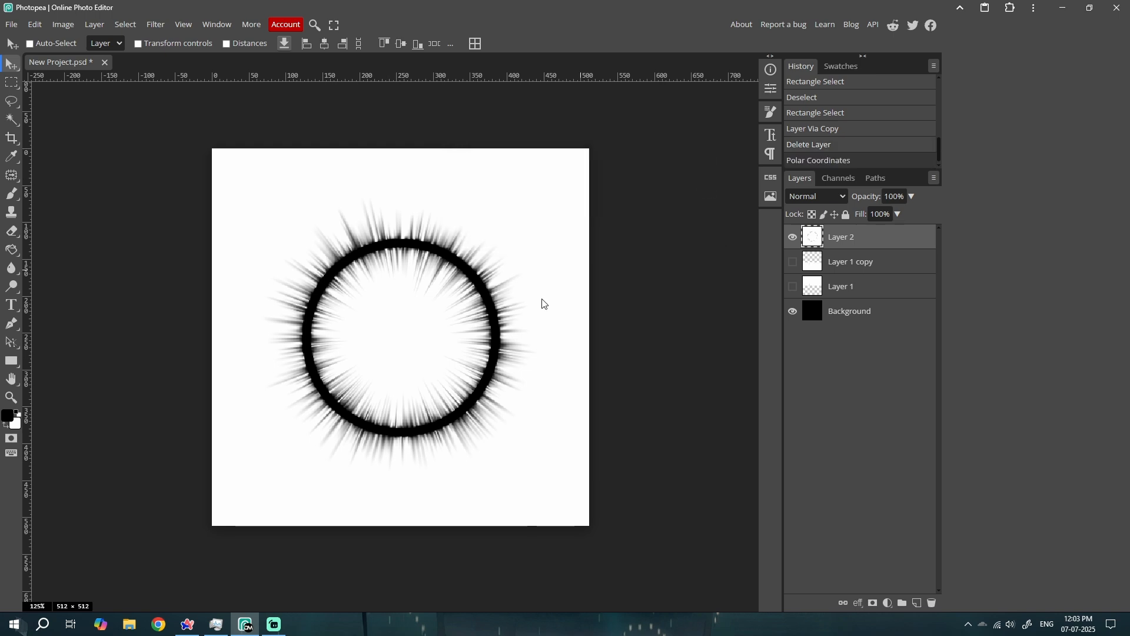
Enlarge the ring on Layer 2 about its center until the outer spikes nearly reach the canvas edges
{"action": "scroll", "coordinate": [422, 366], "scroll_direction": "up", "scroll_amount": 2}
{"action": "key", "text": "ctrl+alt+t"}
{"action": "scroll", "coordinate": [576, 469], "scroll_direction": "down", "scroll_amount": 3}
{"action": "scroll", "coordinate": [583, 480], "scroll_direction": "down", "scroll_amount": 1}
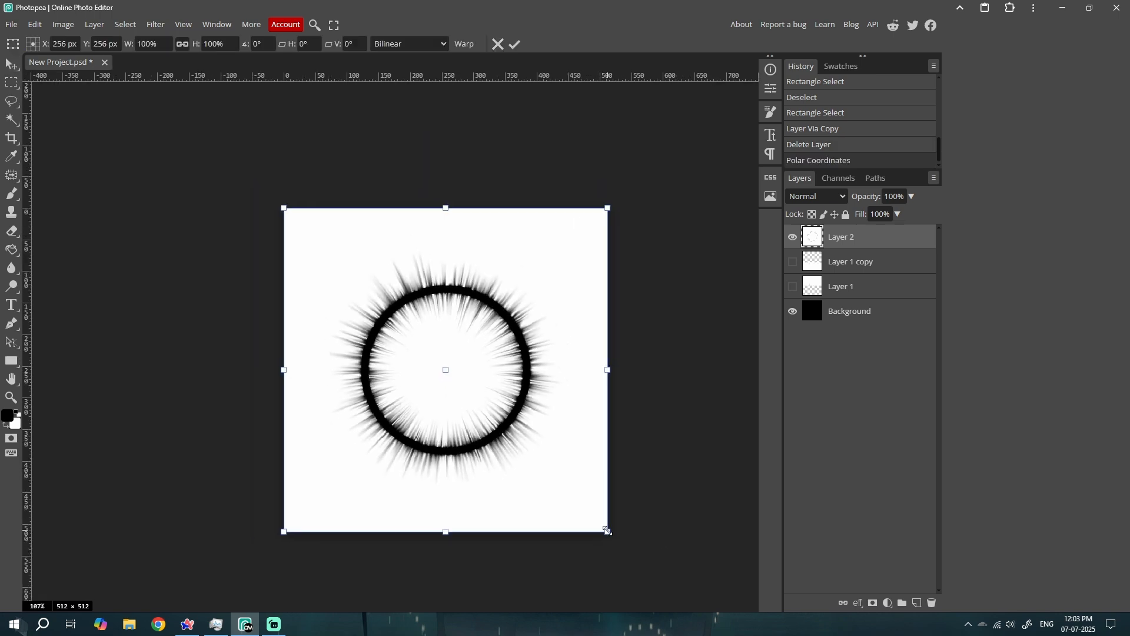
{"action": "left_click_drag", "start_coordinate": [607, 532], "coordinate": [661, 588]}
{"action": "key", "text": "Return"}
{"action": "scroll", "coordinate": [537, 270], "scroll_direction": "up", "scroll_amount": 2}
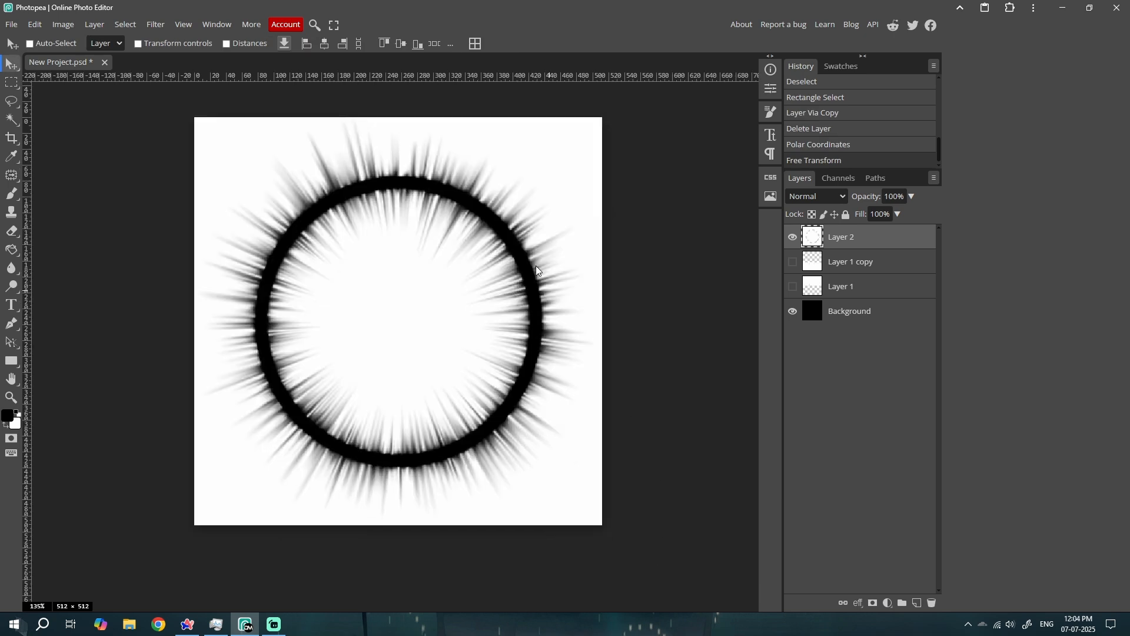
Invert the colors of Layer 2 and of the Background layer
{"action": "key", "text": "ctrl+i"}
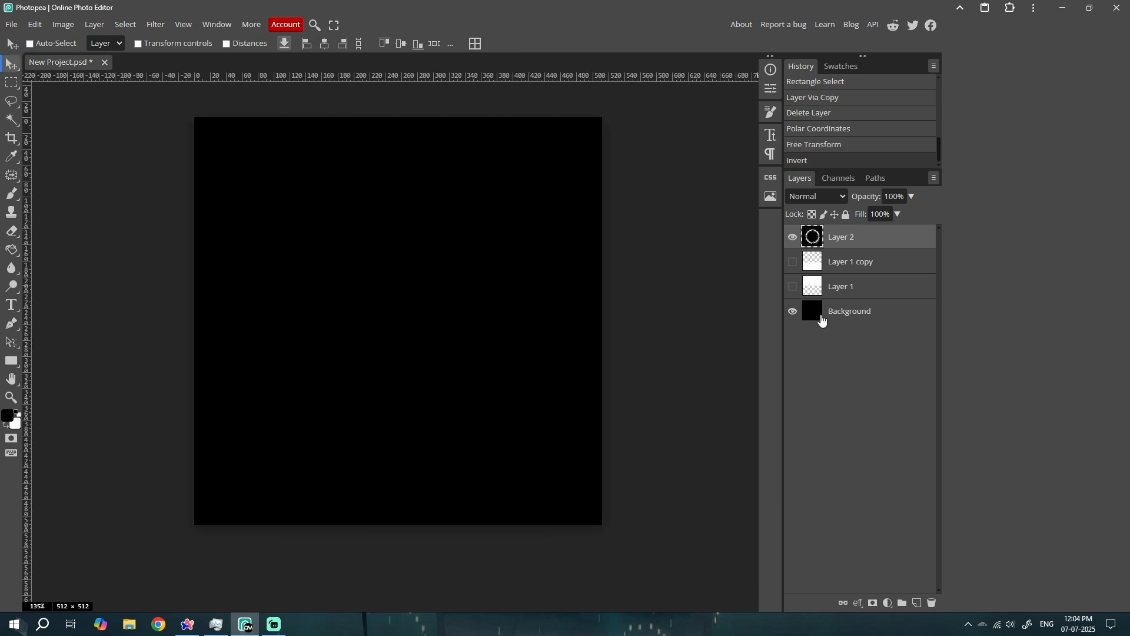
{"action": "left_click", "coordinate": [822, 319]}
{"action": "key", "text": "ctrl+i"}
{"action": "left_click", "coordinate": [842, 236]}
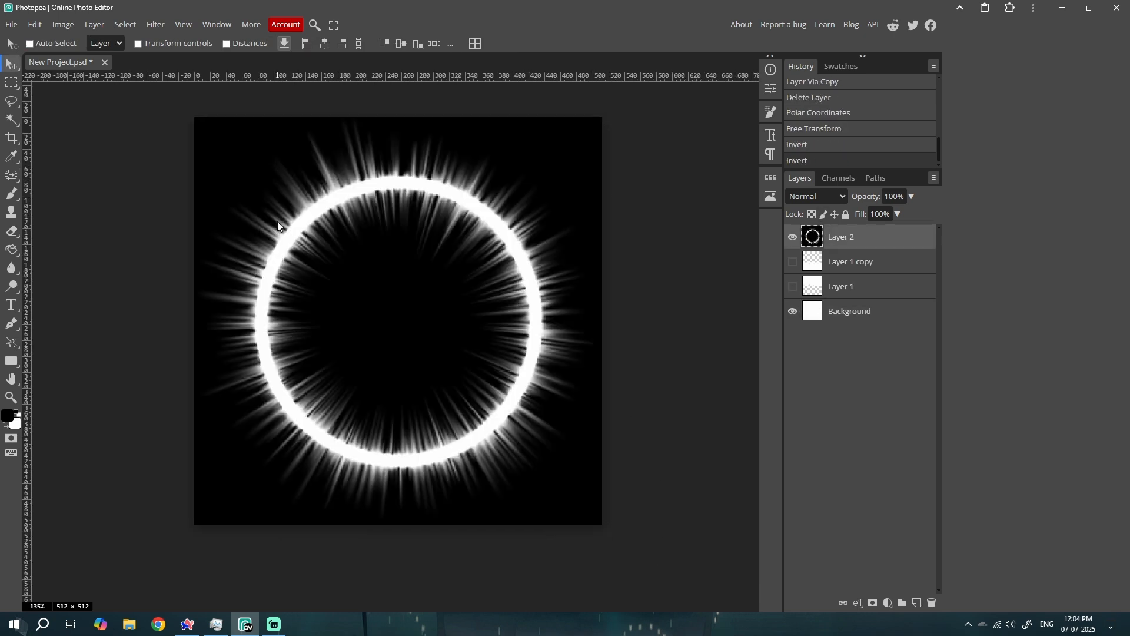
Delete the hidden layers Layer 1 copy and Layer 1
{"action": "left_click", "coordinate": [830, 318]}
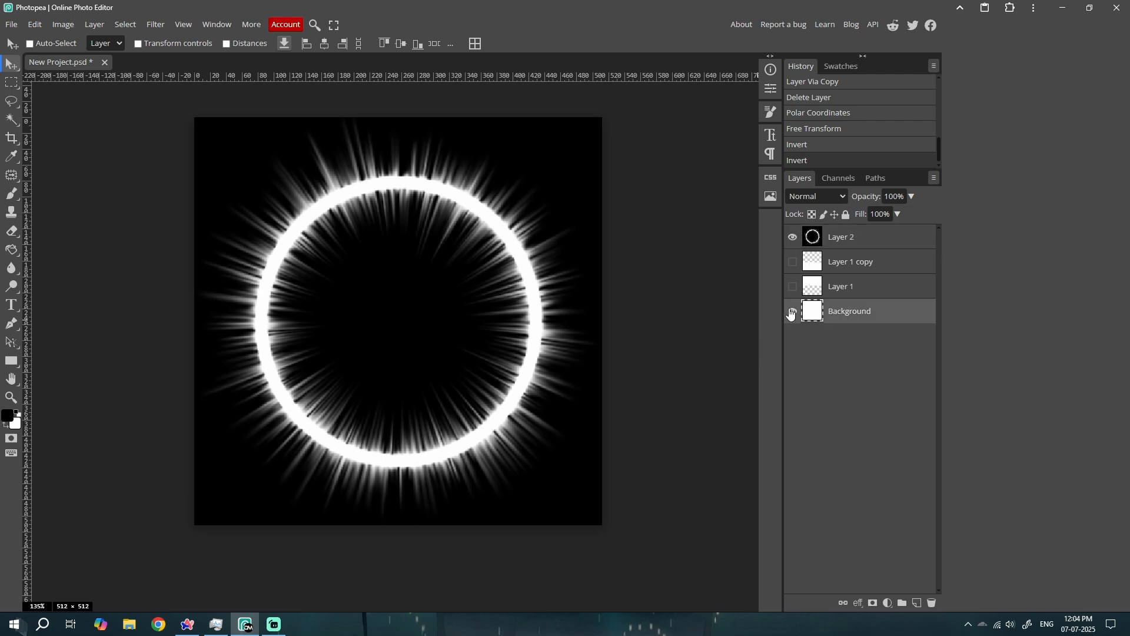
{"action": "left_click", "coordinate": [816, 235]}
{"action": "left_click", "coordinate": [793, 238], "text": "alt"}
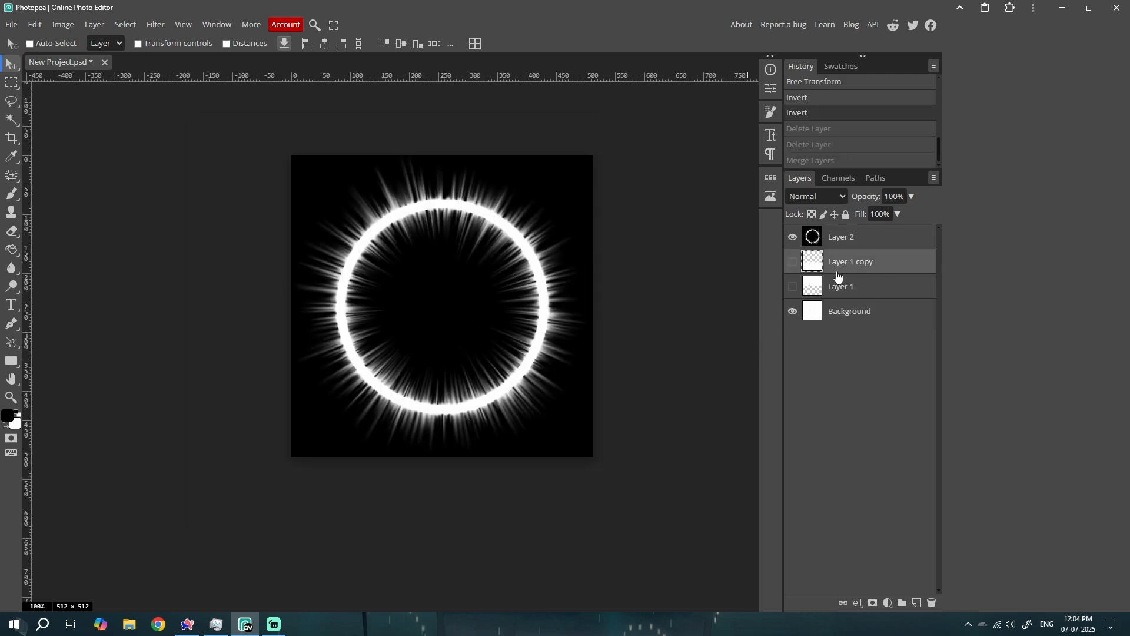
{"action": "left_click", "coordinate": [842, 287]}
{"action": "left_click", "coordinate": [822, 268], "text": "shift"}
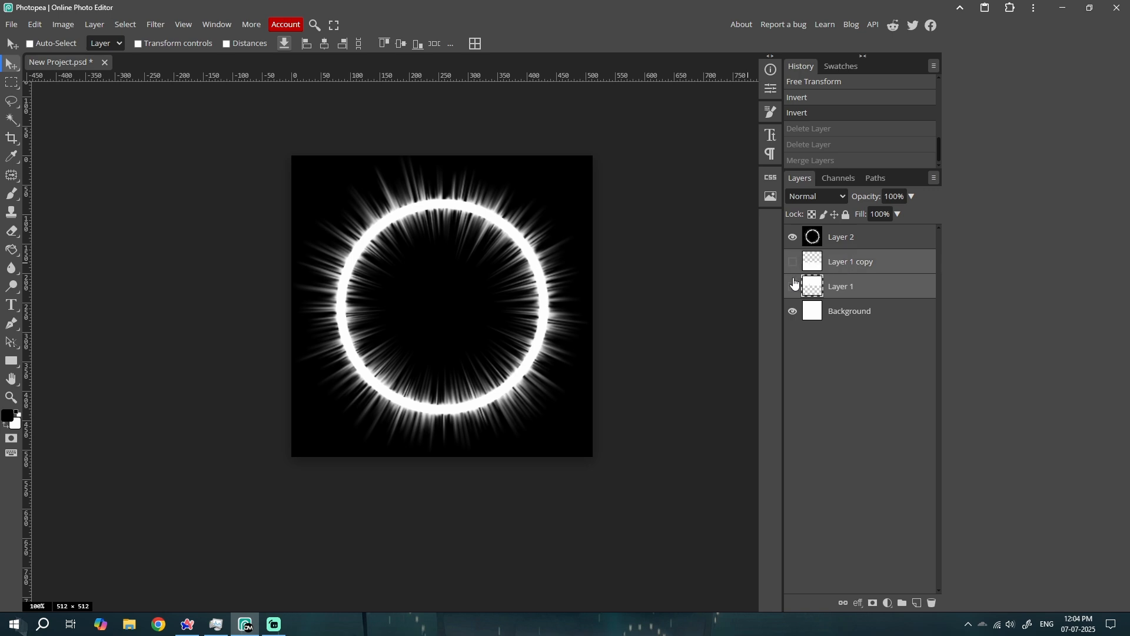
{"action": "key", "text": "Delete"}
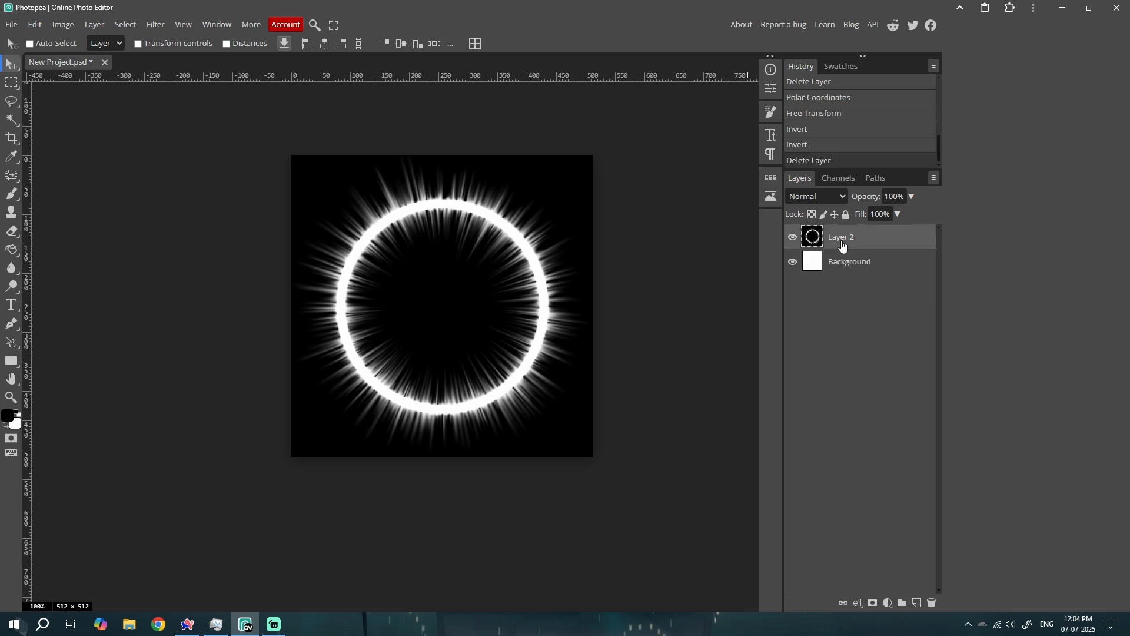
Merge Layer 2 with the Background and check the merged layer by switching its visibility off and on
{"action": "left_click", "coordinate": [840, 262], "text": "shift"}
{"action": "key", "text": "ctrl+e"}
{"action": "left_click", "coordinate": [792, 239]}
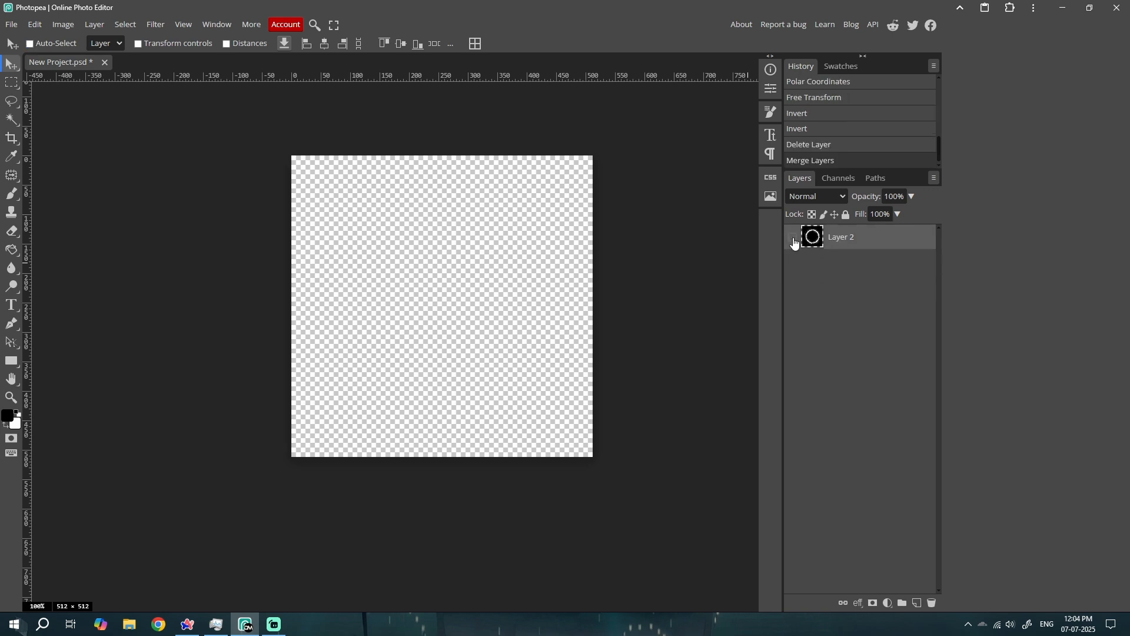
{"action": "left_click", "coordinate": [793, 239]}
{"action": "scroll", "coordinate": [509, 291], "scroll_direction": "up", "scroll_amount": 3}
{"action": "left_click", "coordinate": [792, 237]}
{"action": "left_click", "coordinate": [793, 238]}
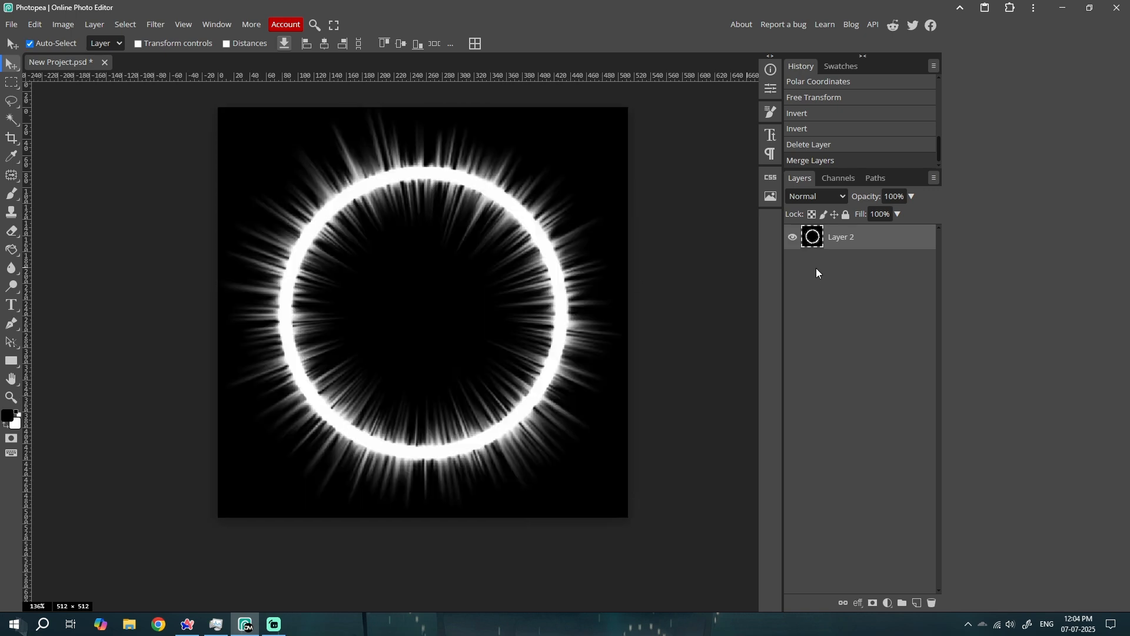
Step back and forth through the history and undo the layer merge and the deletion
{"action": "key", "text": "ctrl+z"}
{"action": "key", "text": "ctrl+z"}
{"action": "key", "text": "ctrl+shift+z"}
{"action": "key", "text": "ctrl+shift+z"}
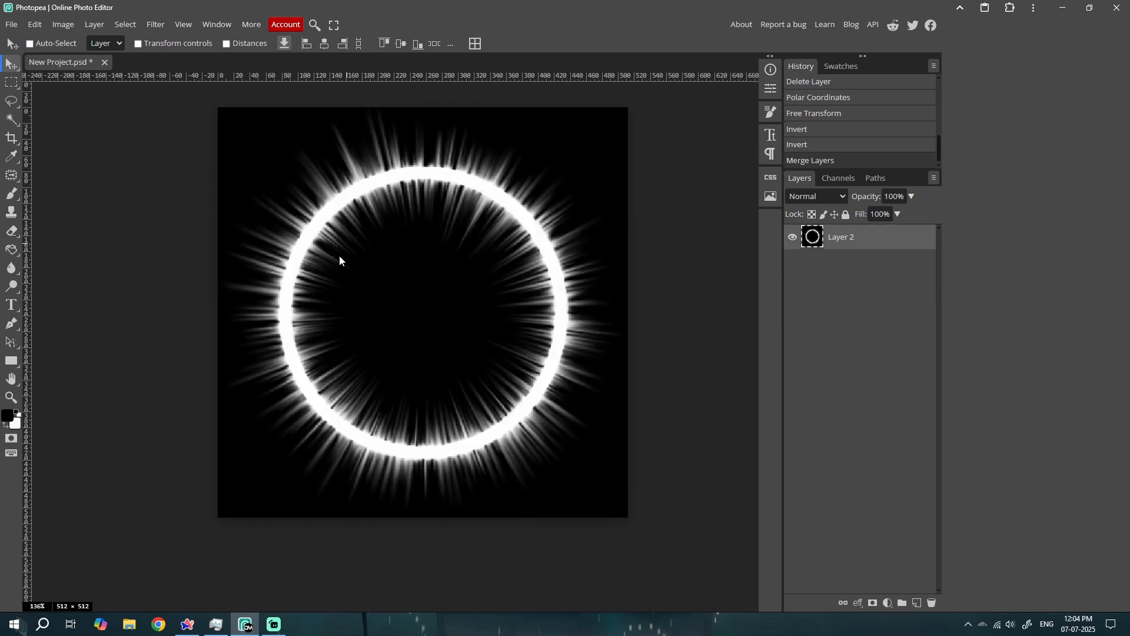
{"action": "key", "text": "ctrl+z"}
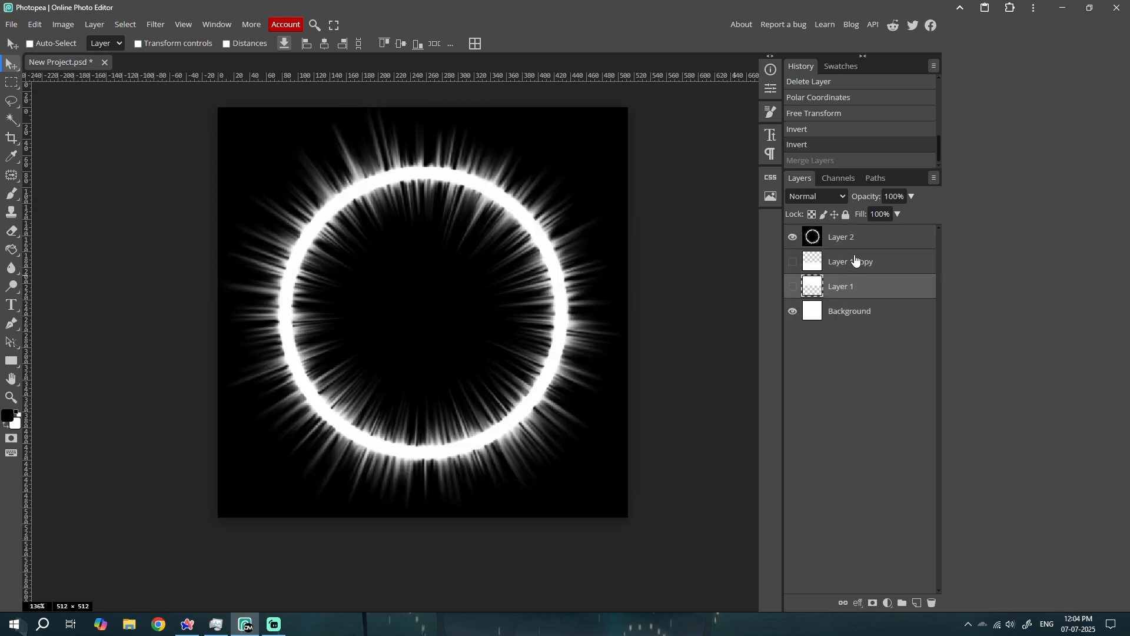
Delete the hidden Layer 1 and Layer 1 copy again, and merge Layer 2 with the Background
{"action": "key", "text": "Delete"}
{"action": "left_click", "coordinate": [845, 261], "text": "ctrl"}
{"action": "key", "text": "ctrl+e"}
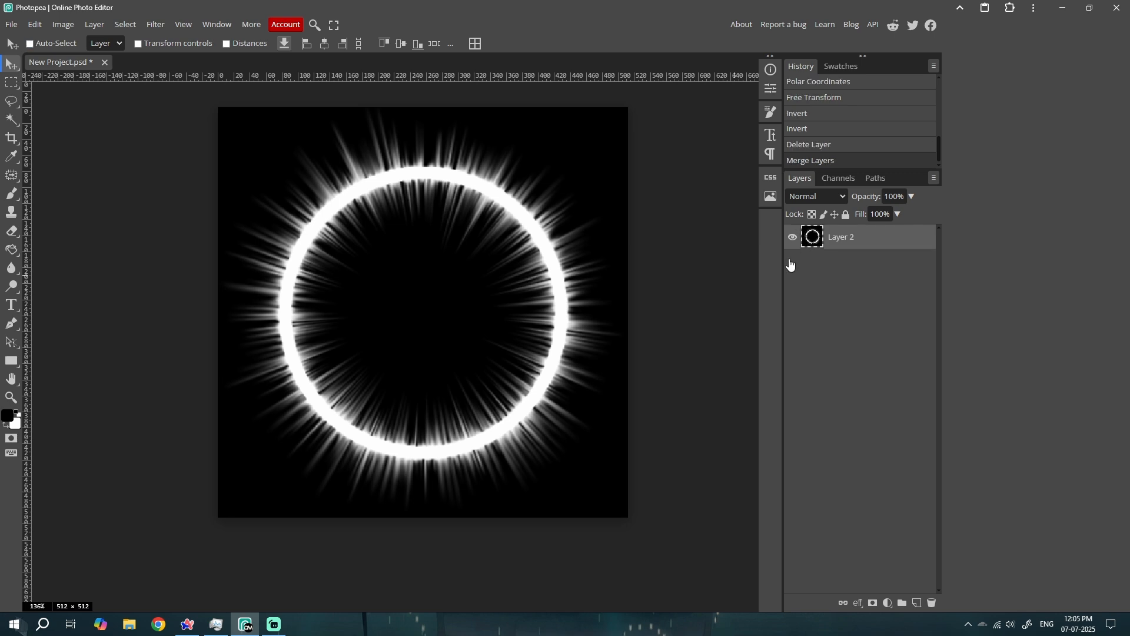
Duplicate the merged Layer 2 and set the copy's blend mode to Multiply
{"action": "key", "text": "ctrl+j"}
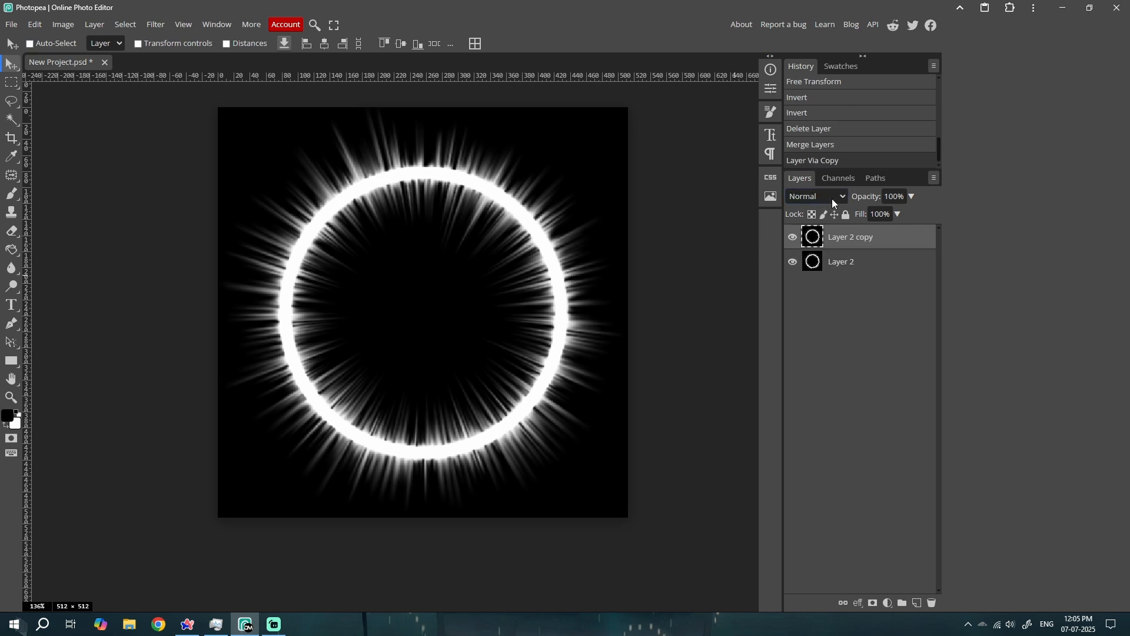
{"action": "left_click", "coordinate": [832, 199]}
{"action": "left_click", "coordinate": [811, 270]}
Try rotating the multiplied Layer 2 copy about its center with Free Transform
{"action": "key", "text": "ctrl+t"}
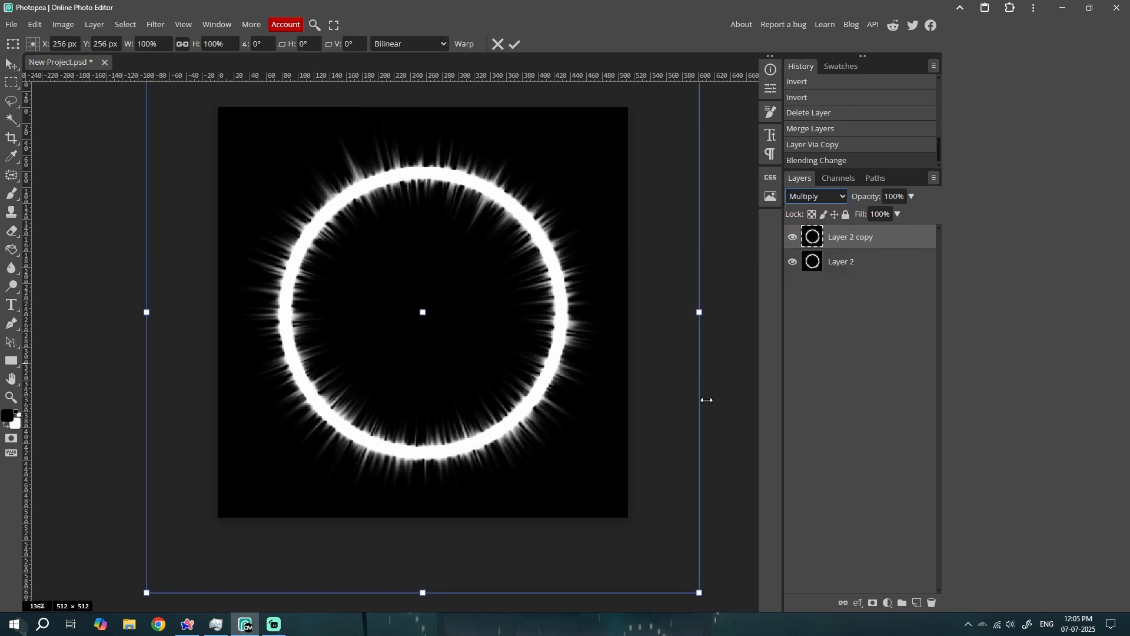
{"action": "left_click_drag", "start_coordinate": [712, 400], "coordinate": [441, 145]}
{"action": "key", "text": "Return"}
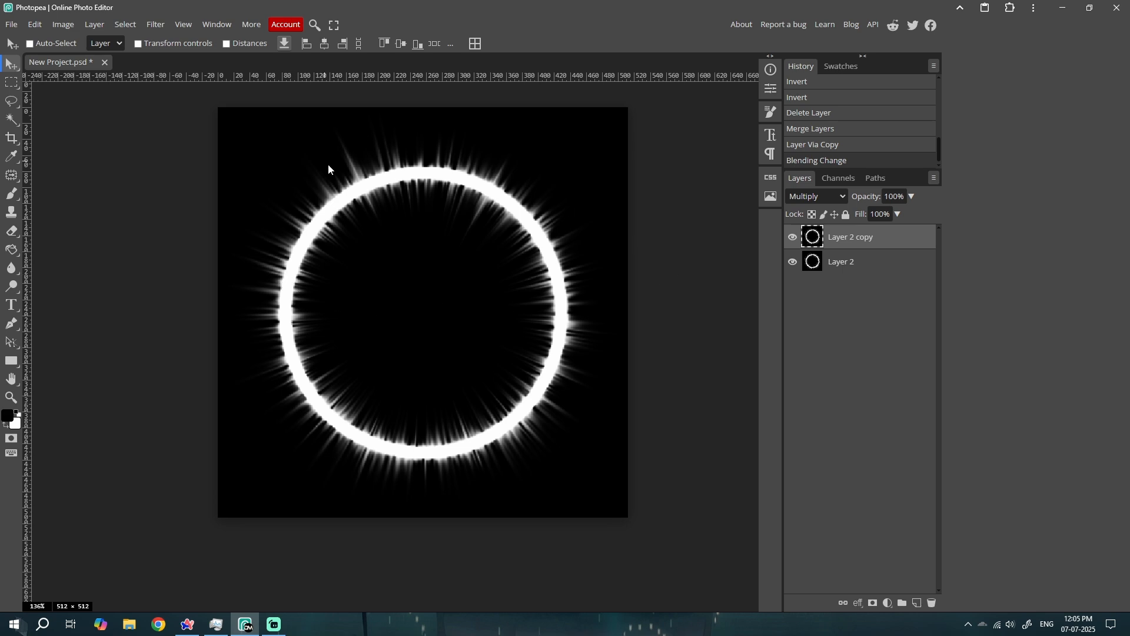
Change the blend mode of Layer 2 copy to Linear Dodge
{"action": "scroll", "coordinate": [589, 177], "scroll_direction": "down", "scroll_amount": 2}
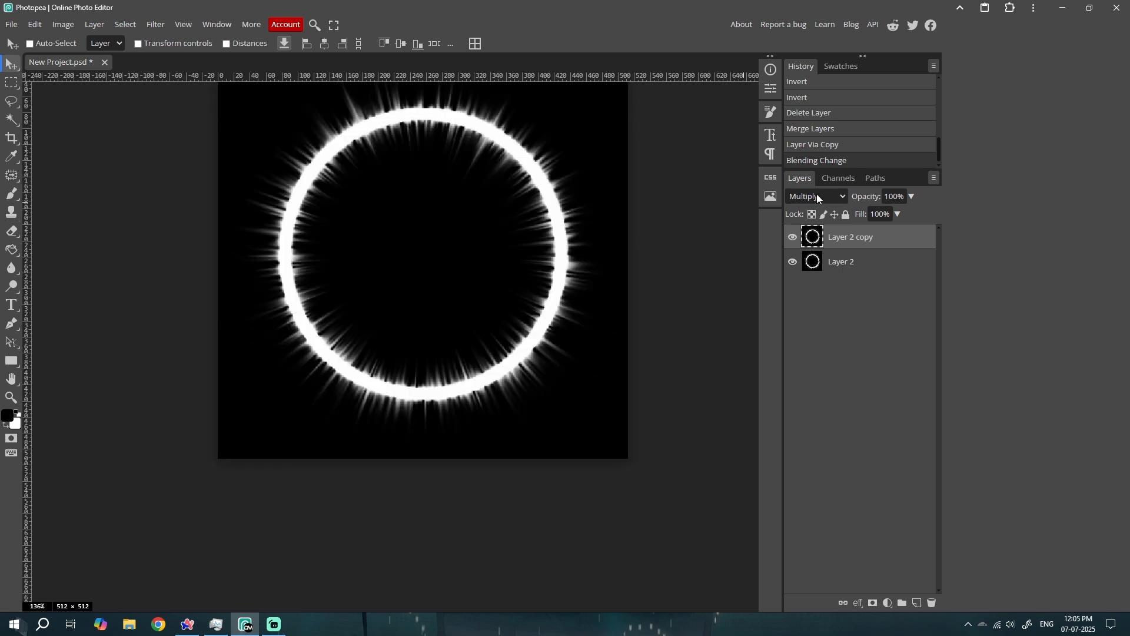
{"action": "left_click", "coordinate": [817, 196]}
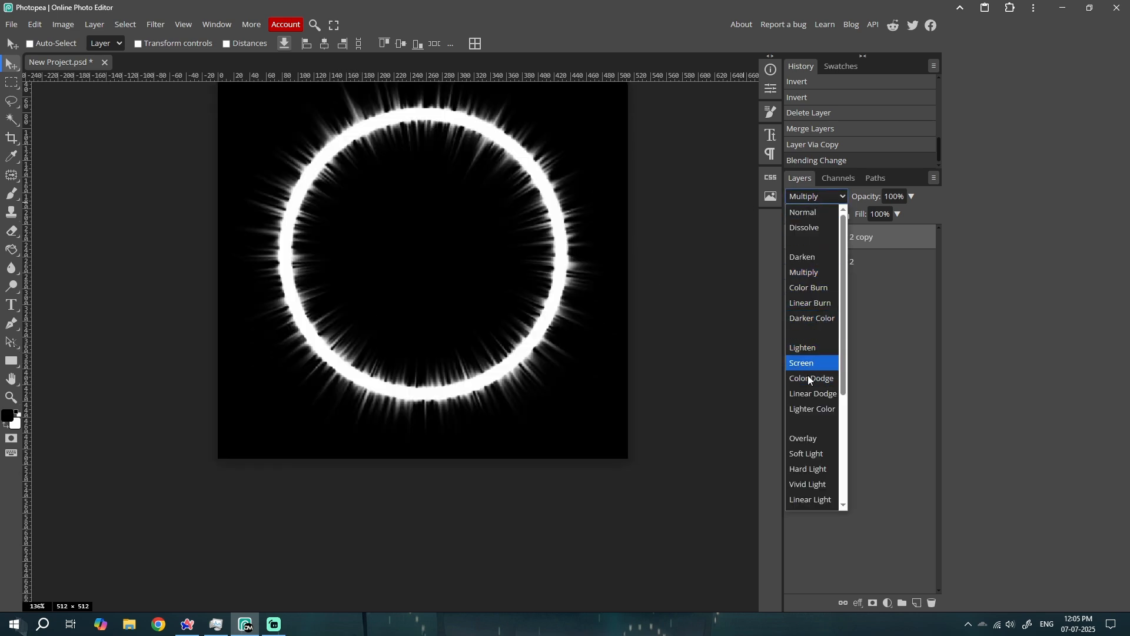
{"action": "left_click", "coordinate": [813, 393]}
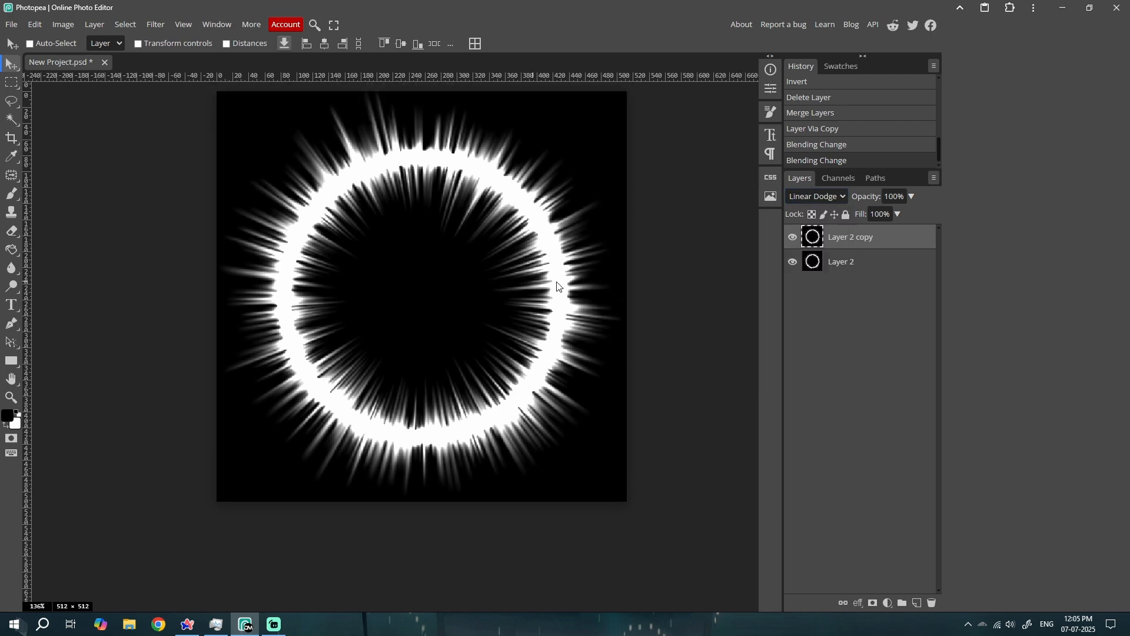
Try rotating Layer 2 copy in Linear Dodge mode so its spikes fall between the original ones, and undo the rotation
{"action": "scroll", "coordinate": [623, 284], "scroll_direction": "down", "scroll_amount": 1}
{"action": "key", "text": "ctrl+alt+t"}
{"action": "left_click_drag", "start_coordinate": [717, 327], "coordinate": [646, 444]}
{"action": "key", "text": "ctrl+z"}
{"action": "key", "text": "ctrl+t"}
{"action": "key", "text": "Return"}
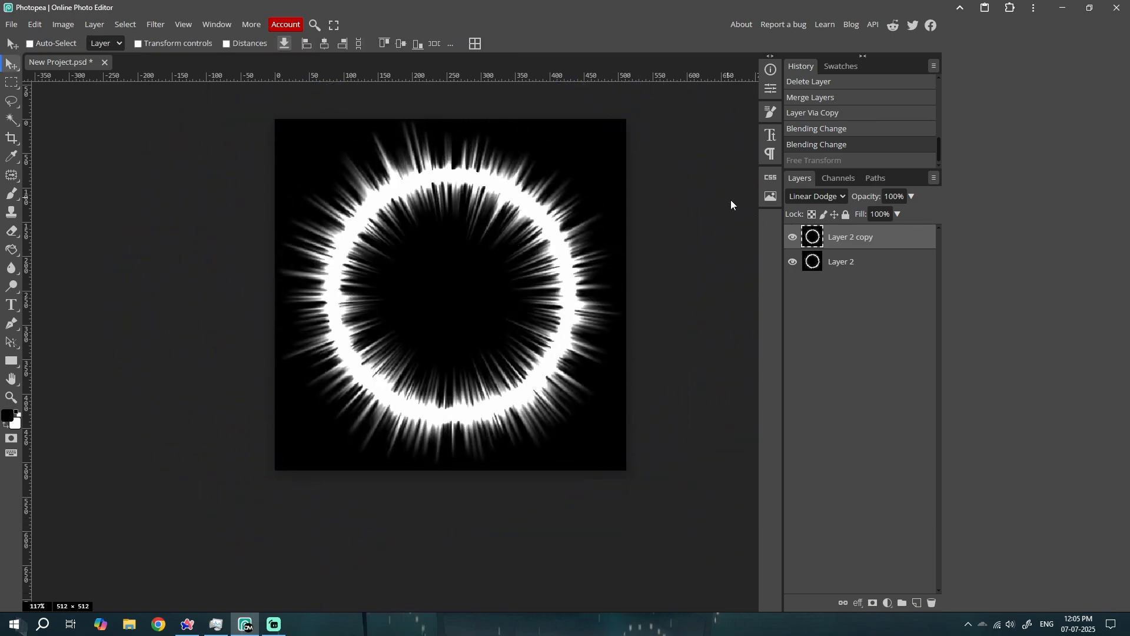
Try rotating the lower Layer 2 about its center beneath the copy
{"action": "left_click", "coordinate": [838, 263]}
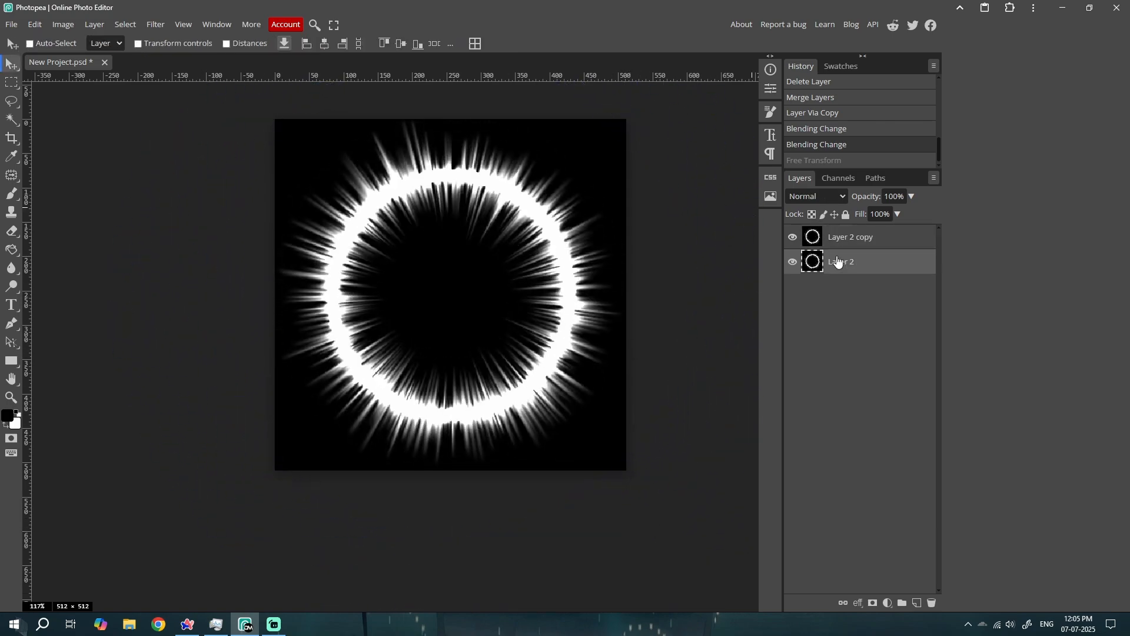
{"action": "key", "text": "ctrl+t"}
{"action": "left_click_drag", "start_coordinate": [701, 283], "coordinate": [687, 383]}
{"action": "key", "text": "Return"}
Try rotating Layer 2 copy upward about its center over the lower ring
{"action": "left_click", "coordinate": [851, 238]}
{"action": "key", "text": "ctrl+t"}
{"action": "left_click_drag", "start_coordinate": [702, 286], "coordinate": [668, 151]}
{"action": "key", "text": "Return"}
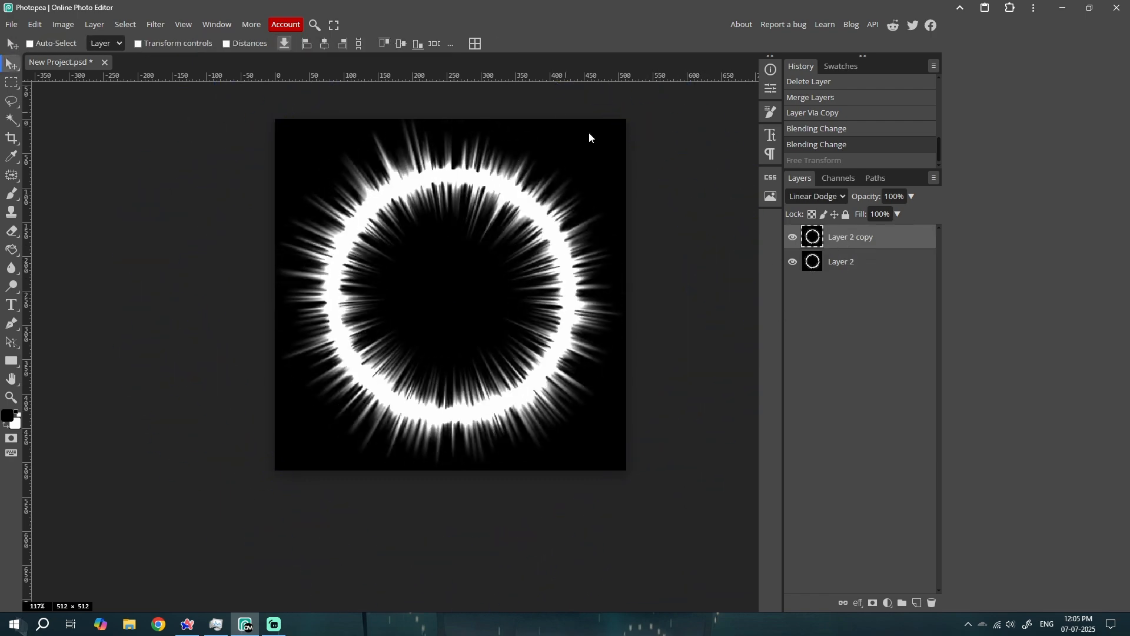
Set the blend mode of Layer 2 copy to Subtract
{"action": "left_click", "coordinate": [815, 196]}
{"action": "scroll", "coordinate": [806, 394], "scroll_direction": "down", "scroll_amount": 3}
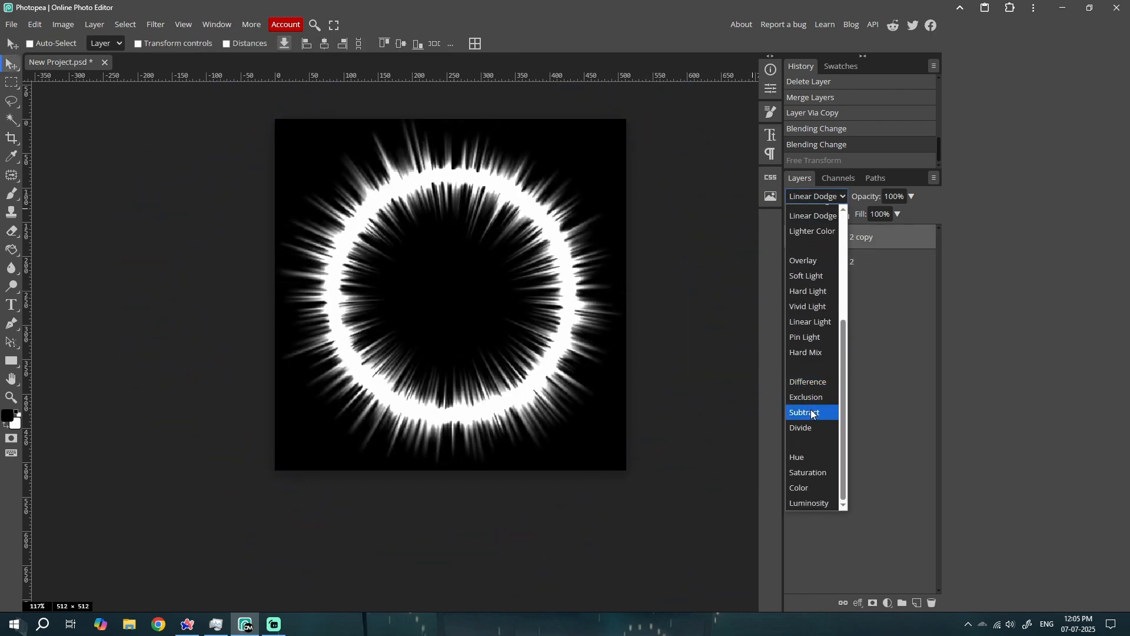
{"action": "left_click", "coordinate": [814, 411]}
Try rotating the subtracting Layer 2 copy against the ring below, and cancel the transform
{"action": "key", "text": "ctrl+t"}
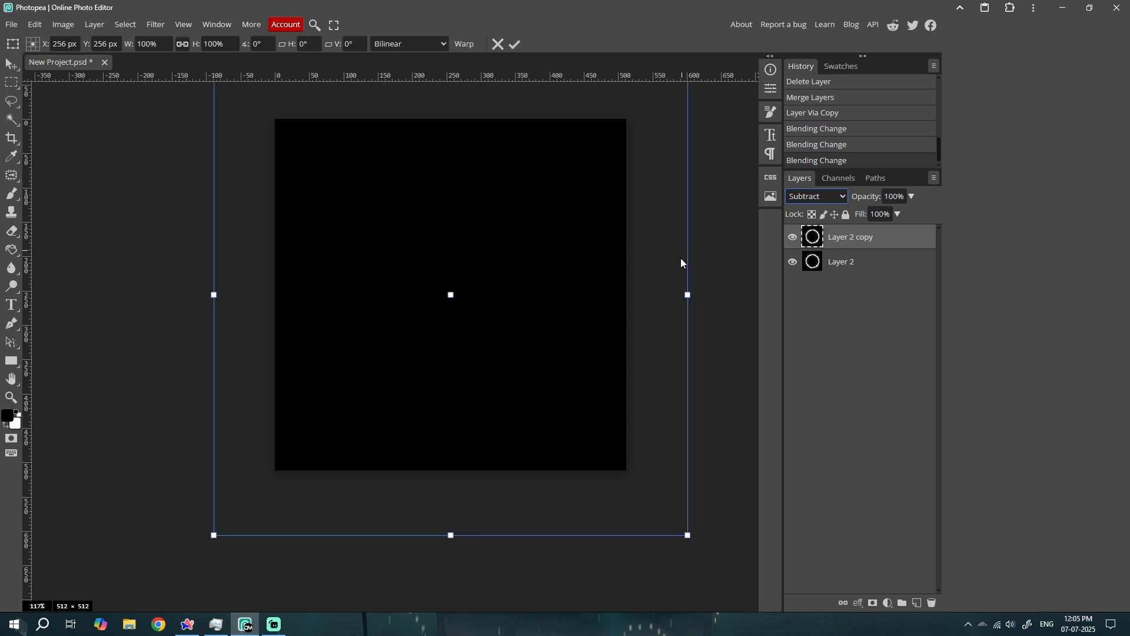
{"action": "left_click_drag", "start_coordinate": [698, 295], "coordinate": [282, 282]}
{"action": "key", "text": "Escape"}
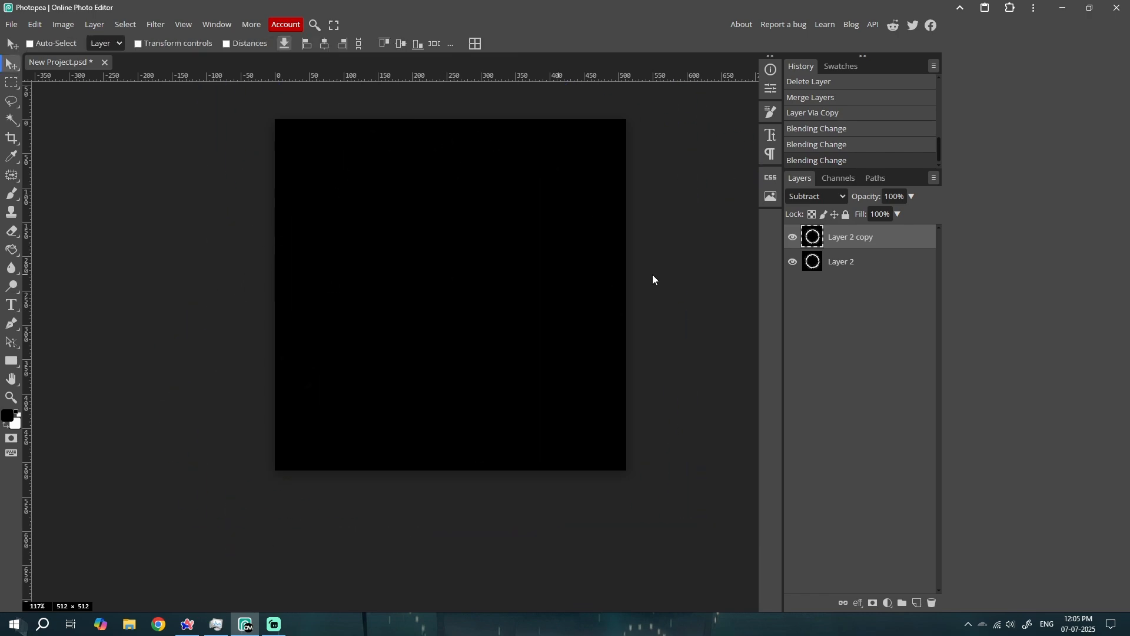